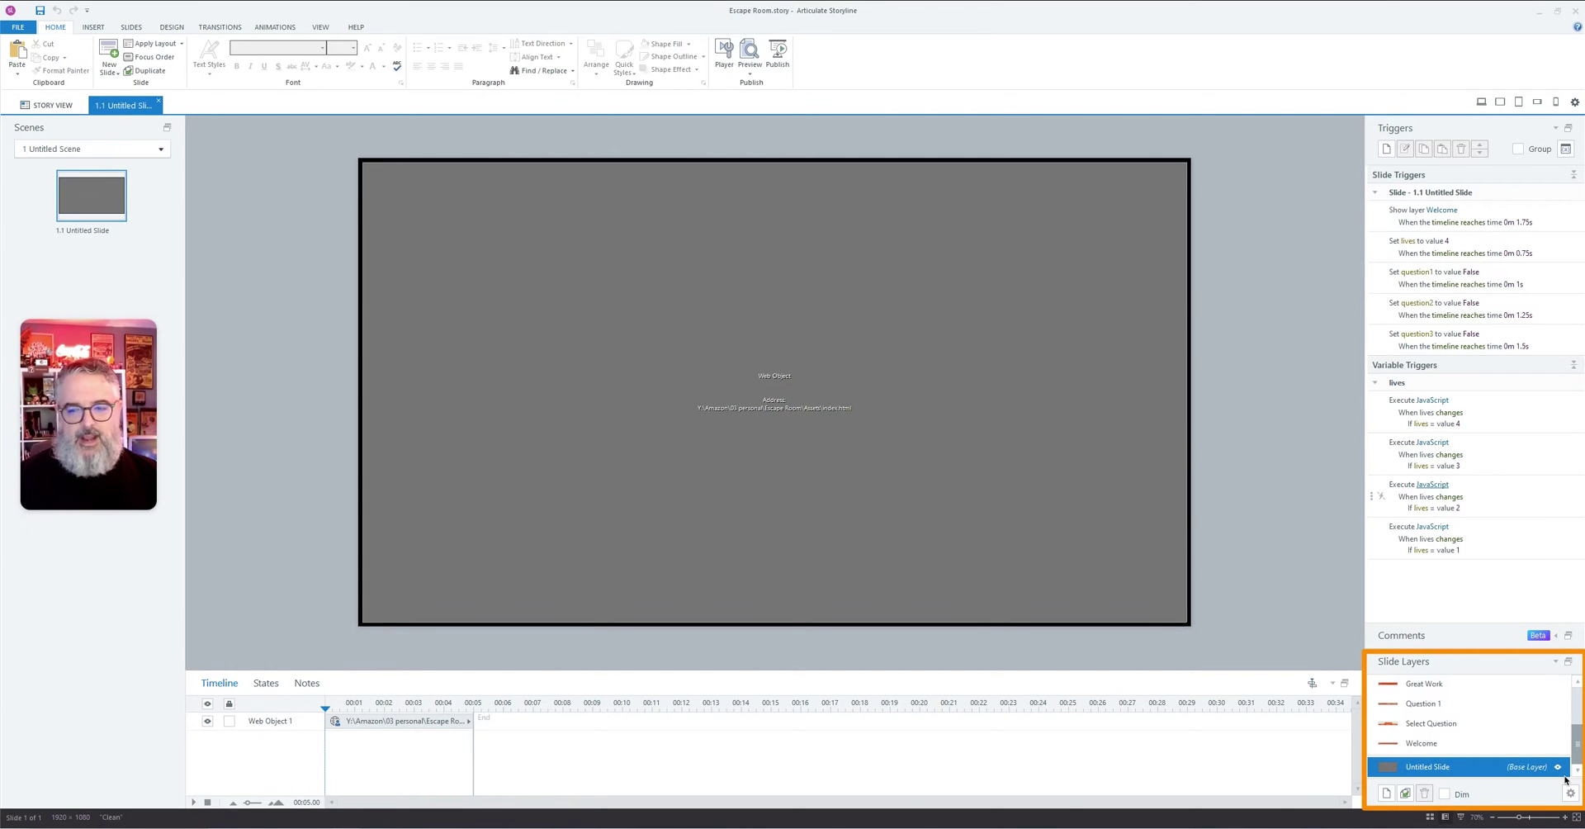
Step: Scroll and drag around the Storyline slide, drag-select objects, then cancel the selection
{"action": "scroll", "coordinate": [1579, 756], "scroll_direction": "up", "scroll_amount": 4}
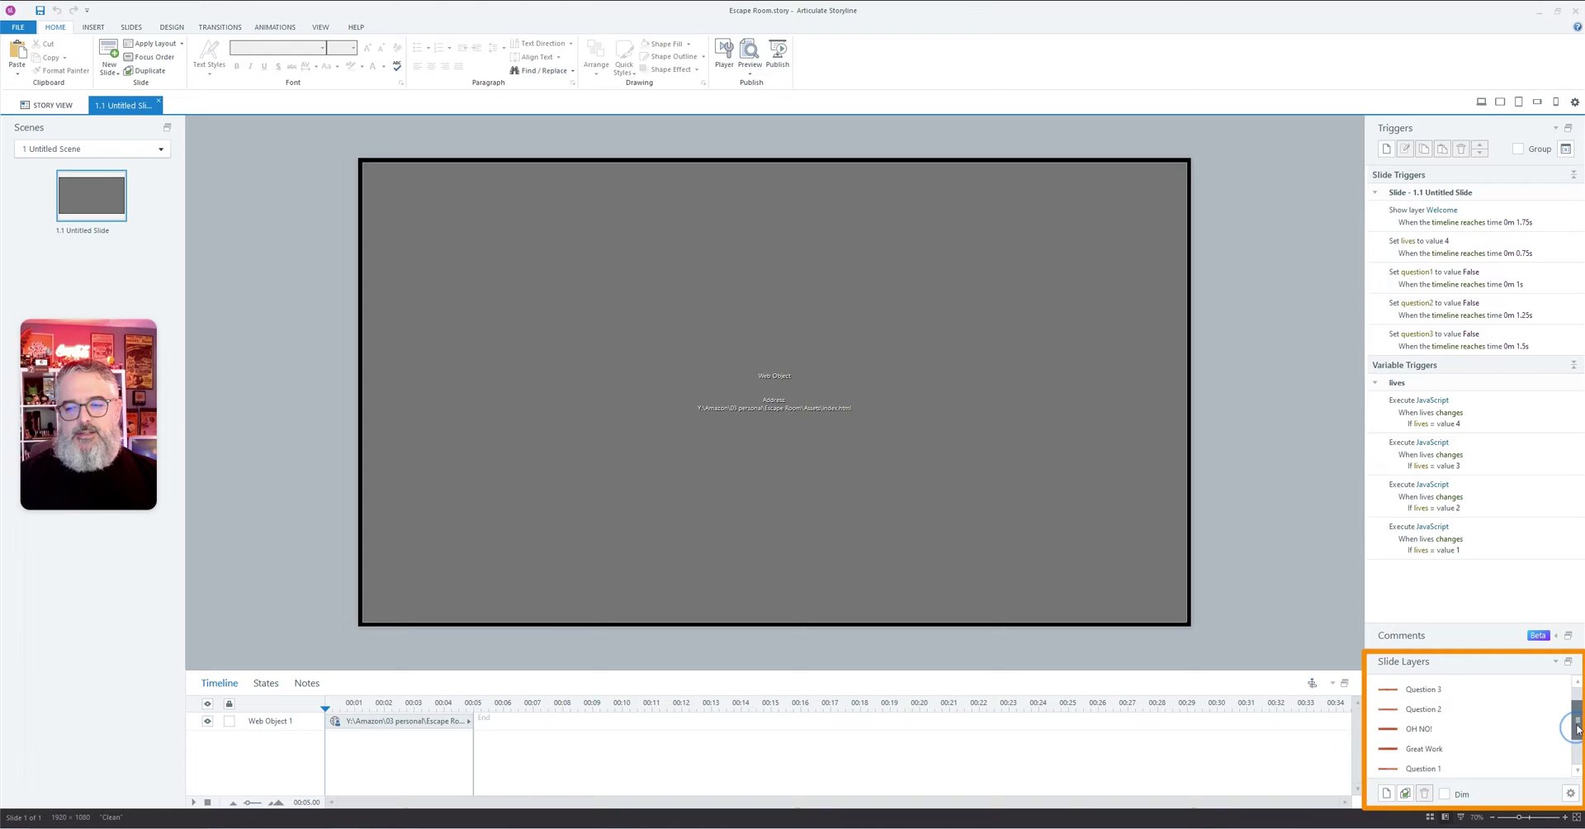
{"action": "scroll", "coordinate": [1580, 764], "scroll_direction": "down", "scroll_amount": 4}
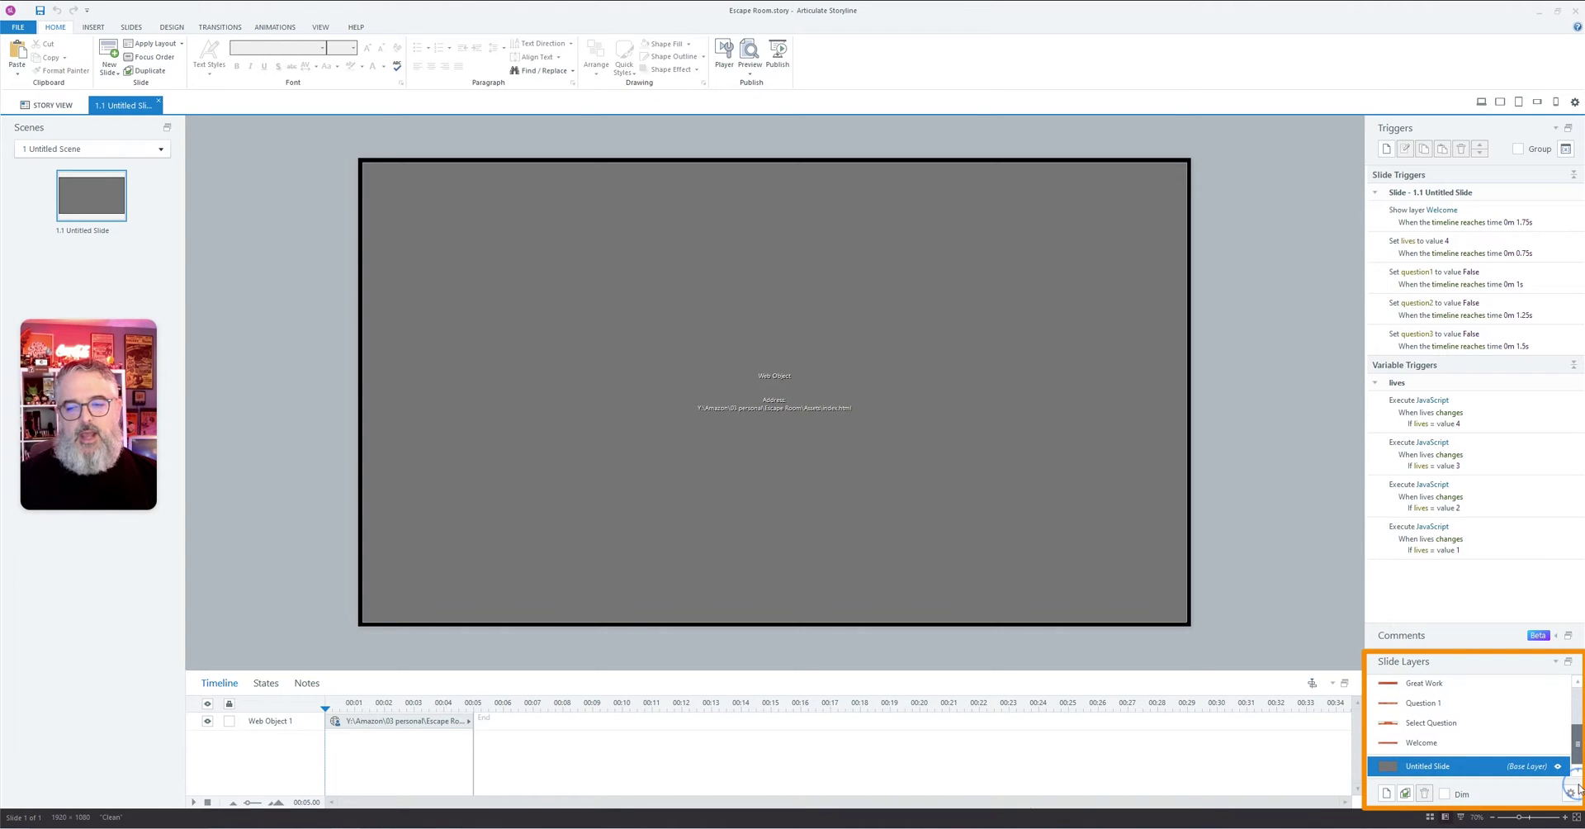
{"action": "scroll", "coordinate": [1577, 760], "scroll_direction": "up", "scroll_amount": 1}
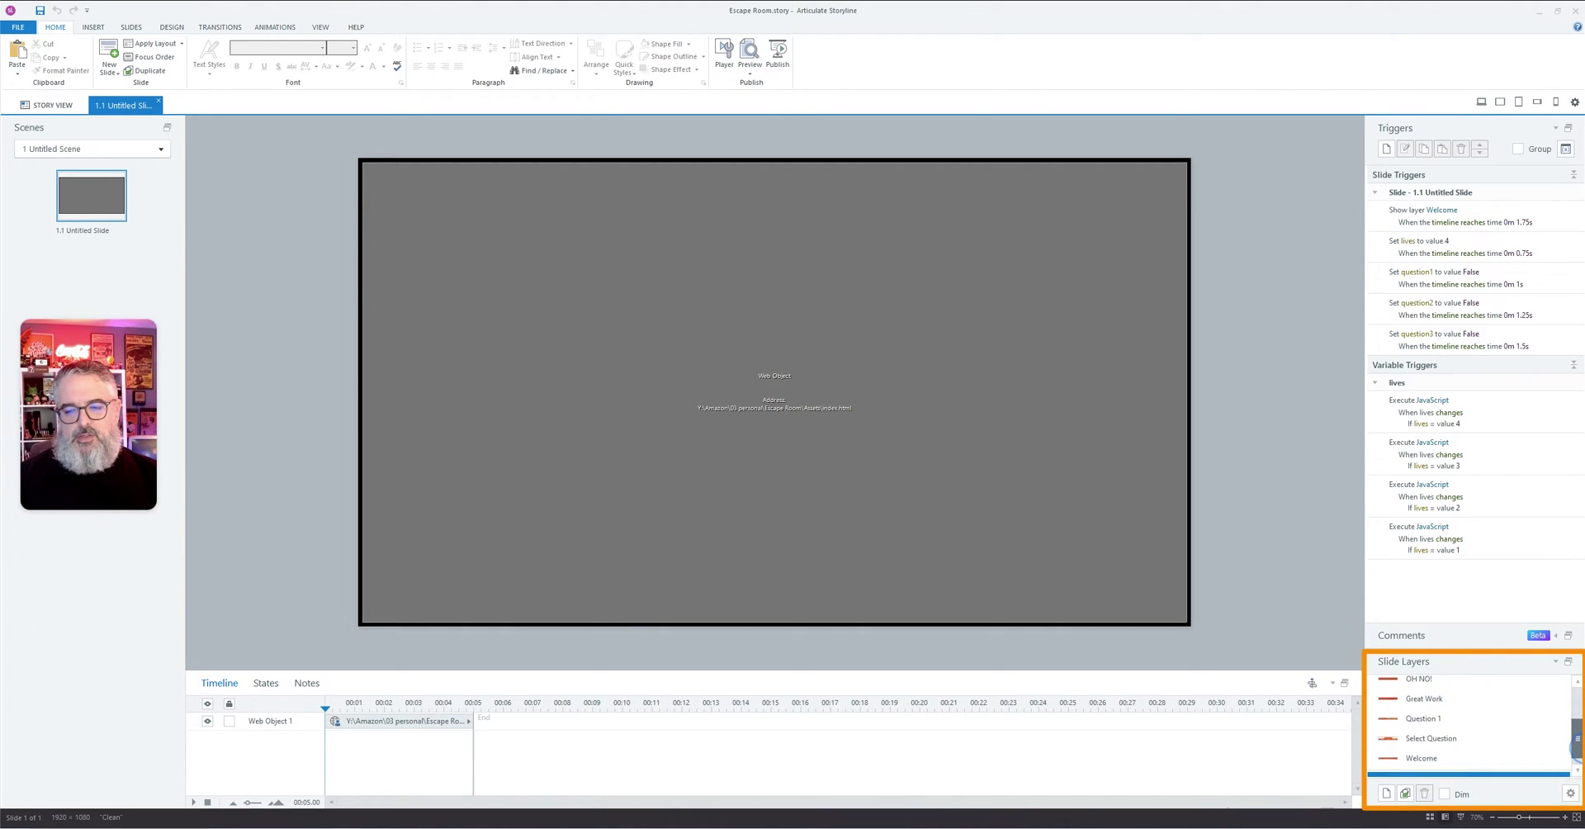
{"action": "scroll", "coordinate": [1576, 749], "scroll_direction": "up", "scroll_amount": 1}
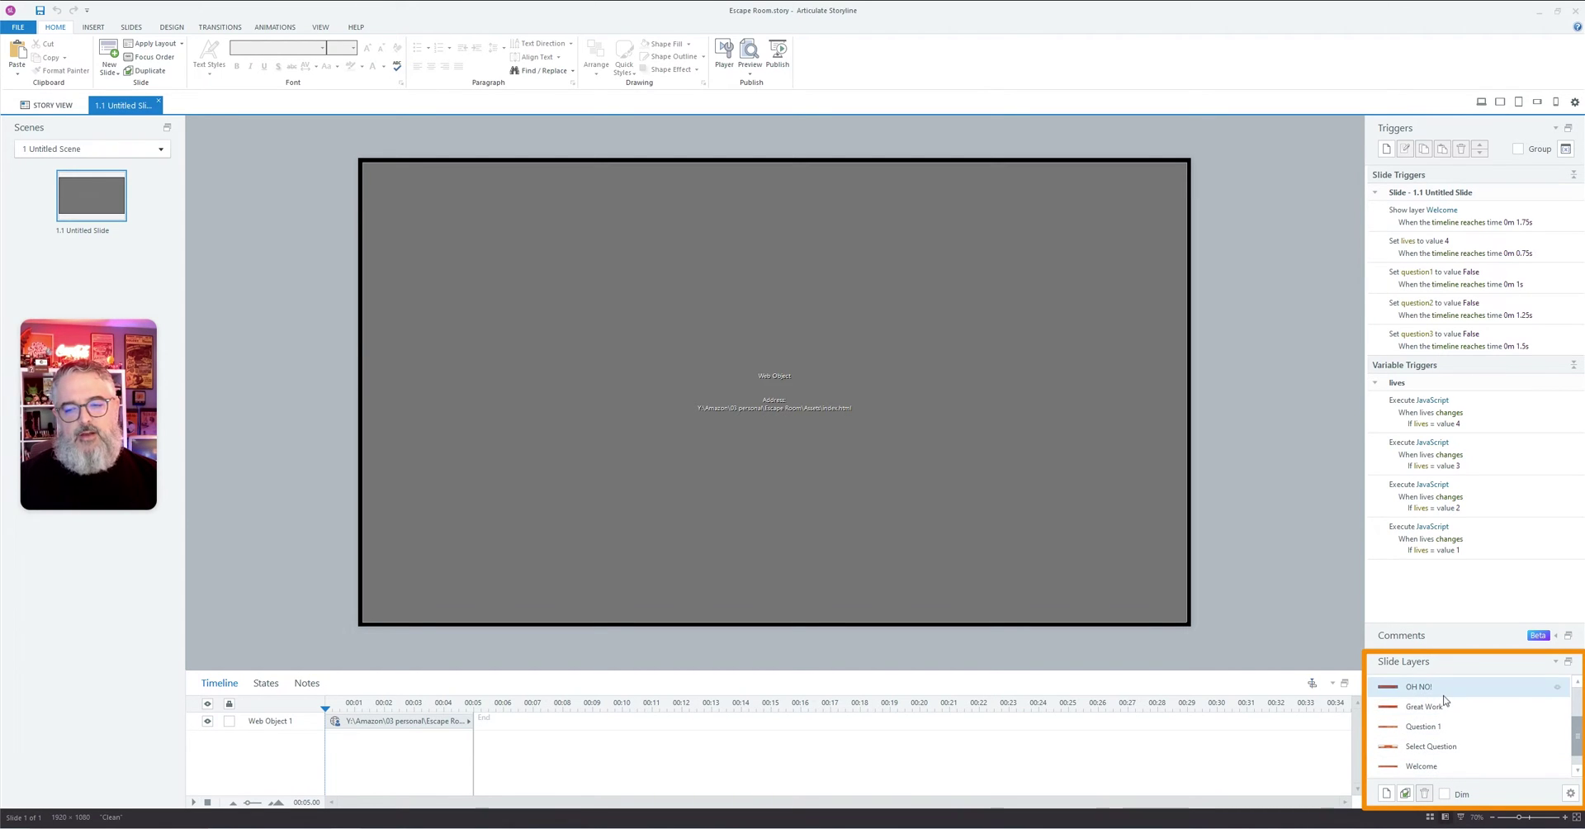
{"action": "scroll", "coordinate": [1578, 721], "scroll_direction": "up", "scroll_amount": 2}
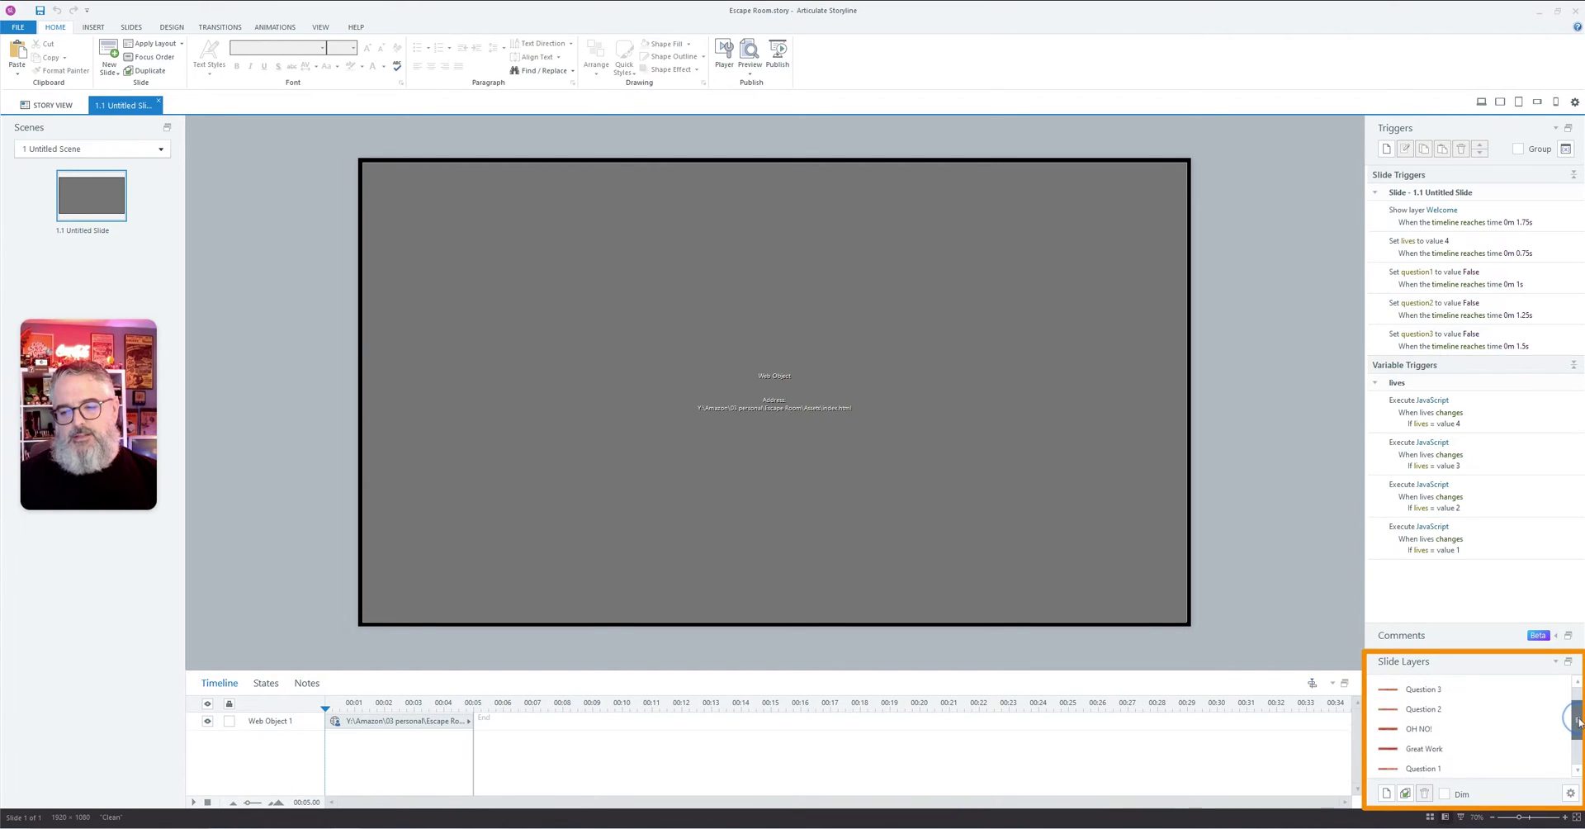
{"action": "left_click_drag", "start_coordinate": [1579, 720], "coordinate": [1577, 704]}
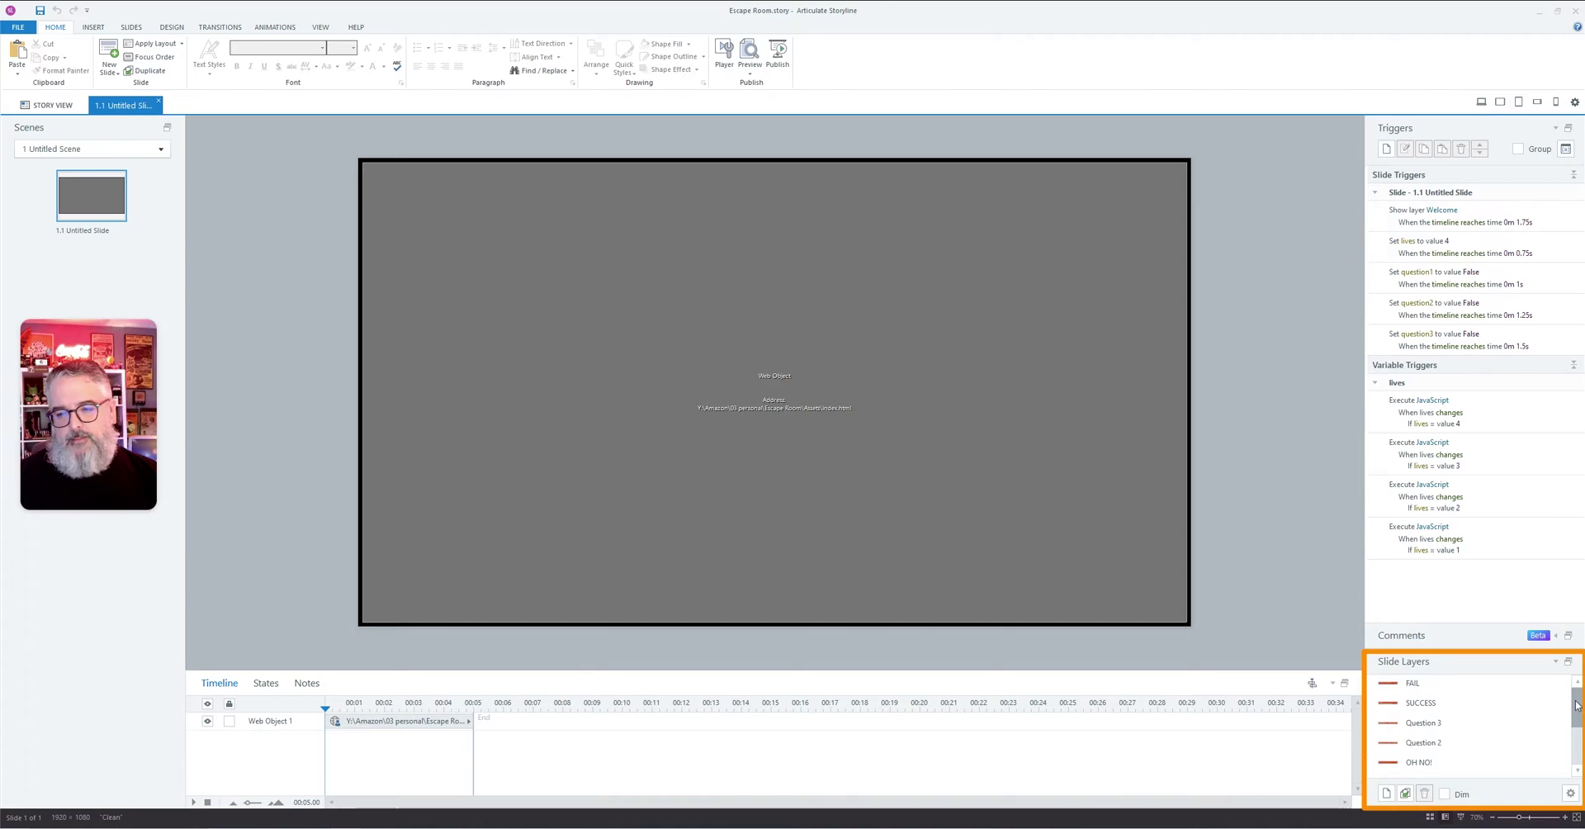
{"action": "left_click_drag", "start_coordinate": [1577, 705], "coordinate": [1579, 758]}
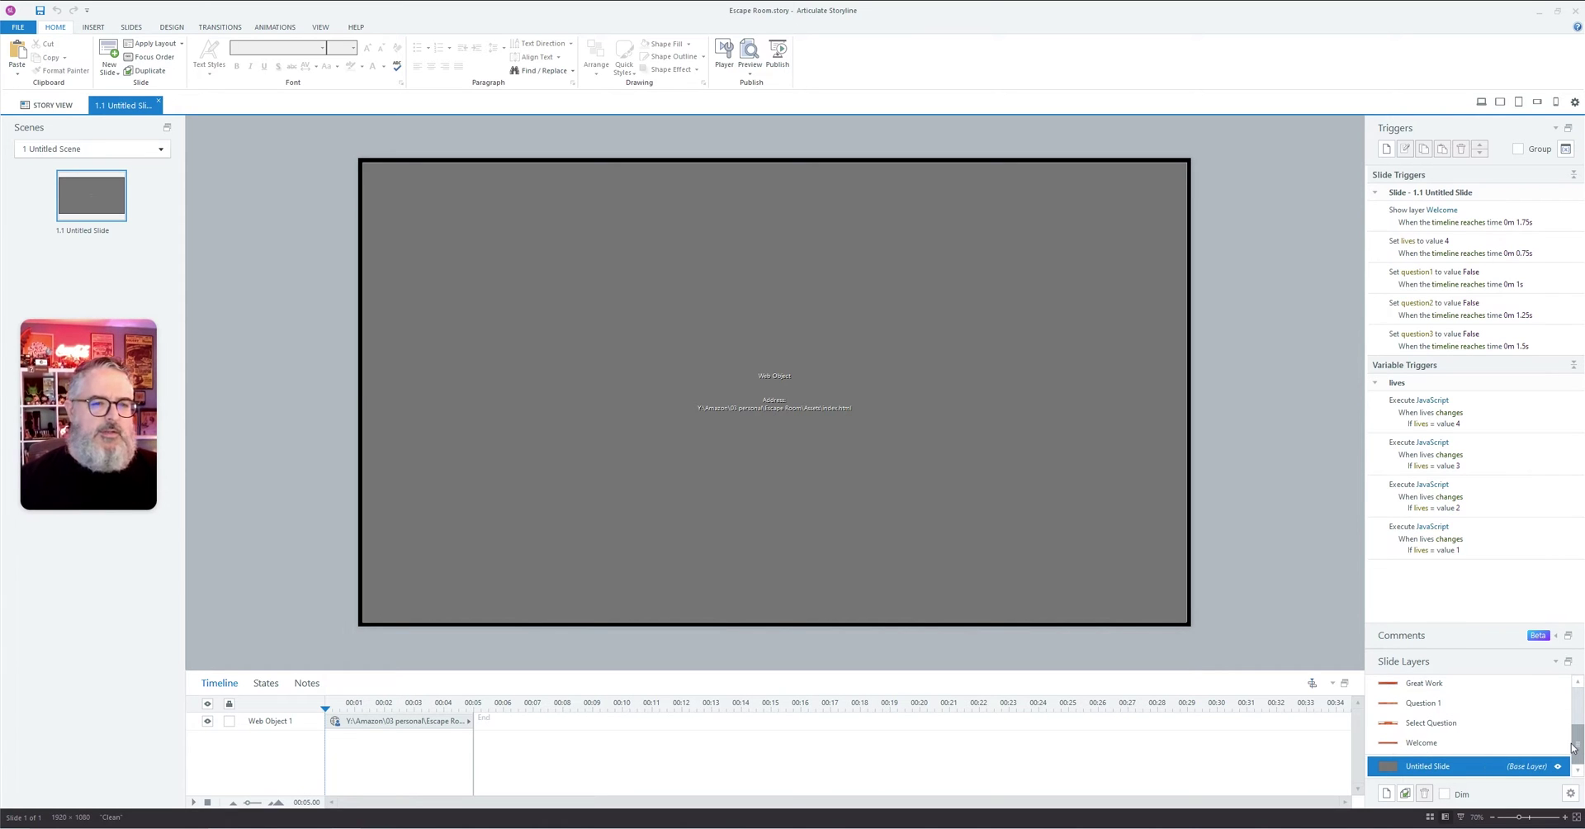
{"action": "mouse_move", "coordinate": [1580, 753]}
{"action": "left_mouse_down"}
{"action": "mouse_move", "coordinate": [1580, 733]}
{"action": "mouse_move", "coordinate": [1580, 753]}
{"action": "left_mouse_up"}
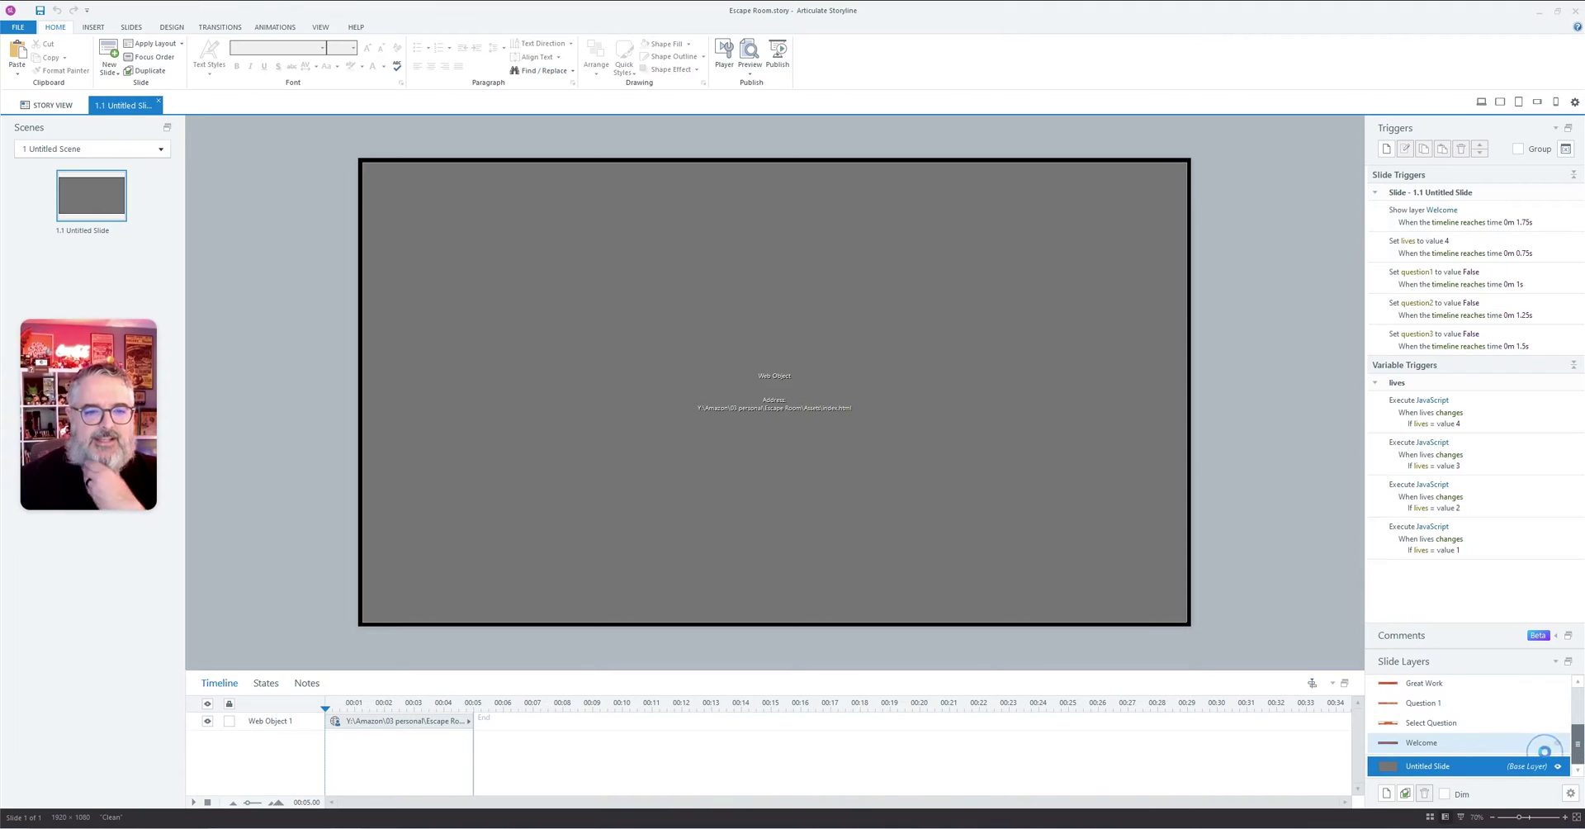
{"action": "key", "text": "ctrl"}
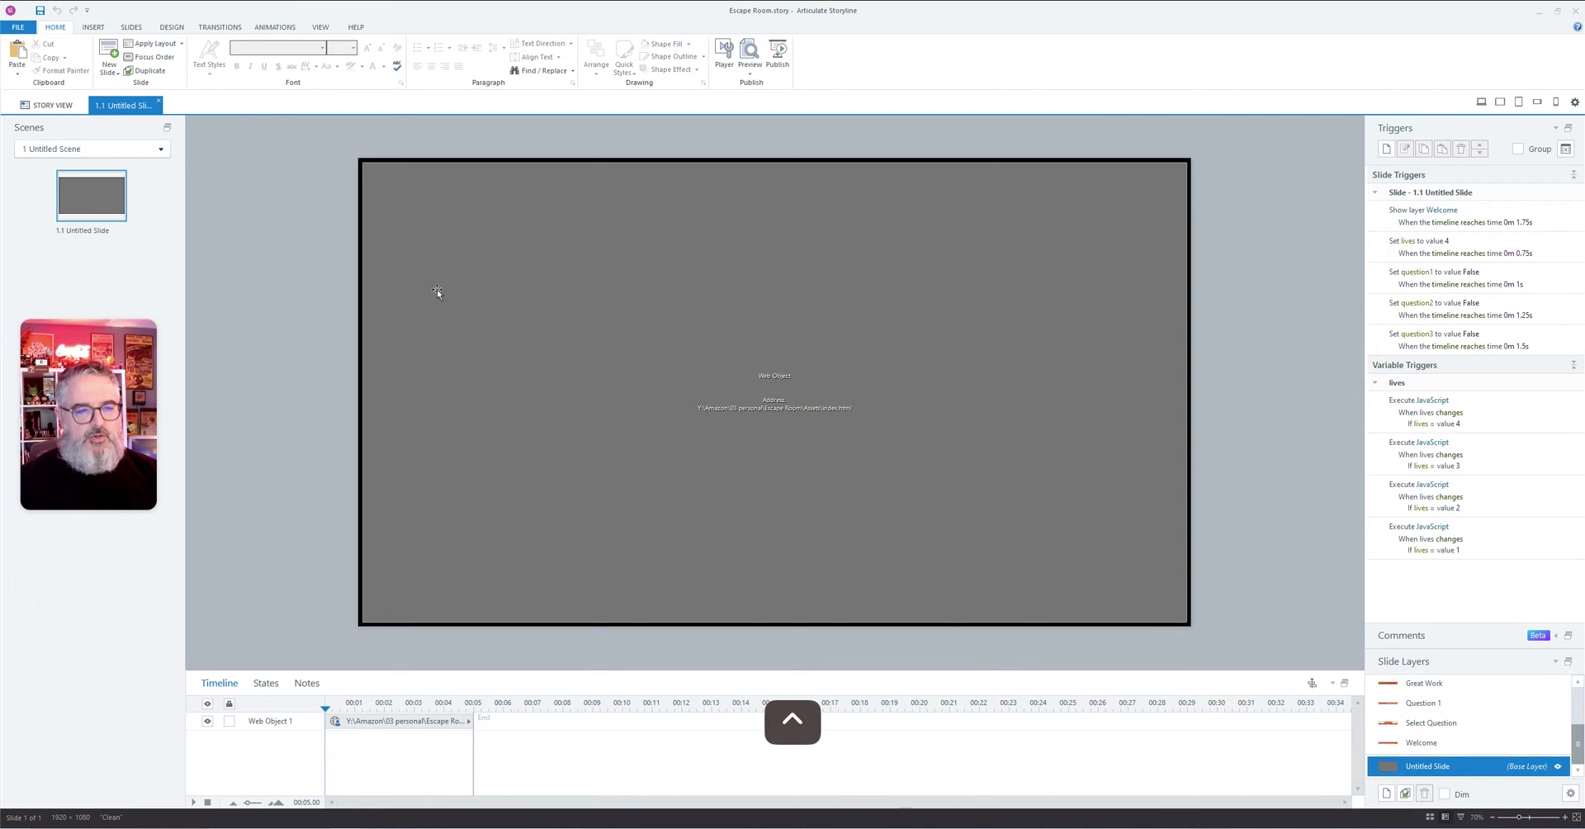
{"action": "left_click_drag", "start_coordinate": [348, 141], "coordinate": [1211, 651]}
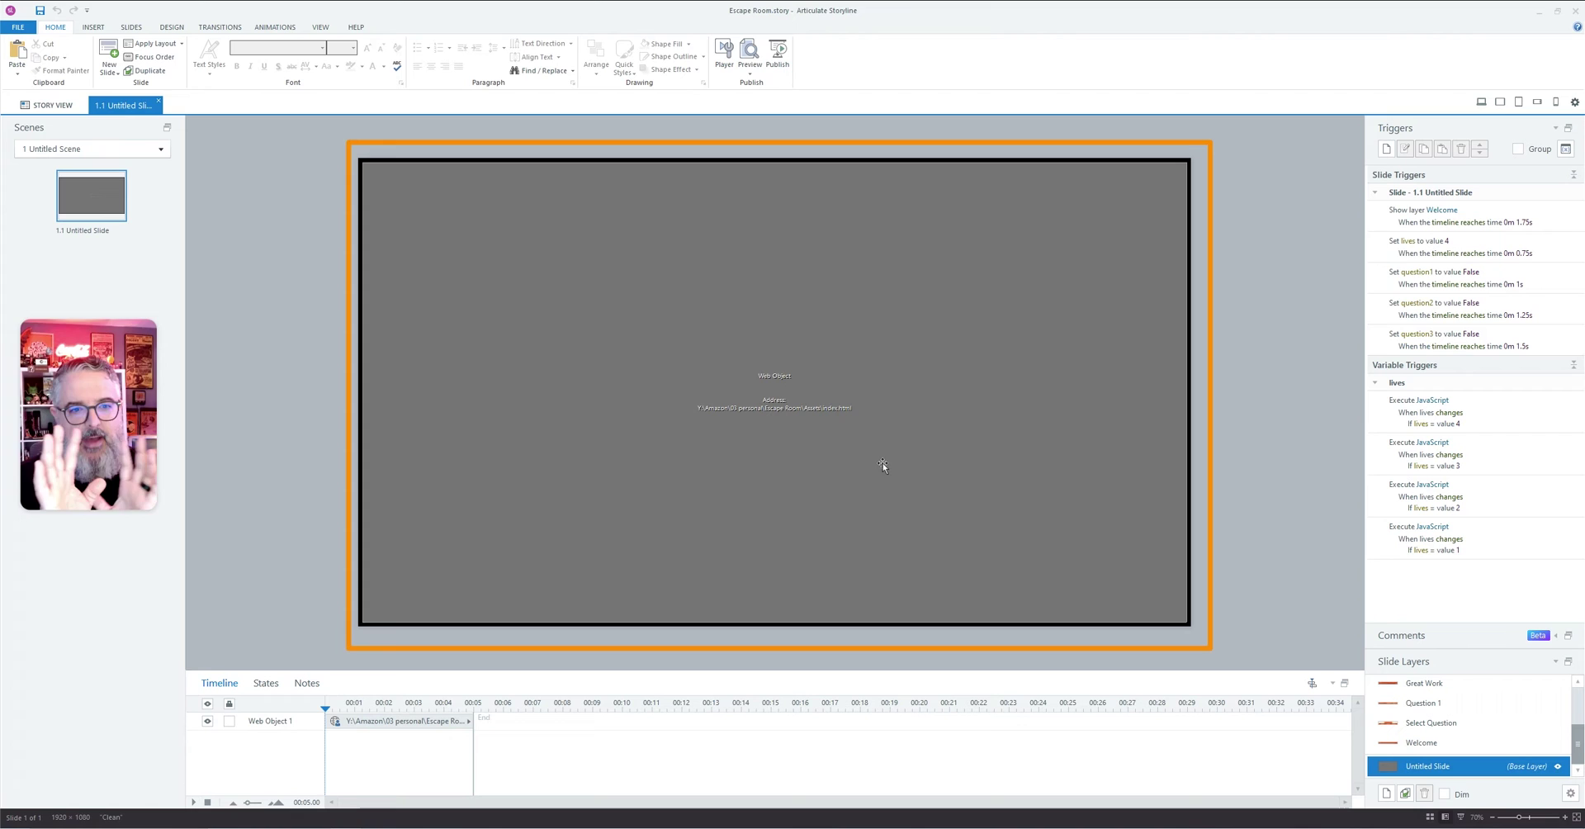
{"action": "key", "text": "Escape"}
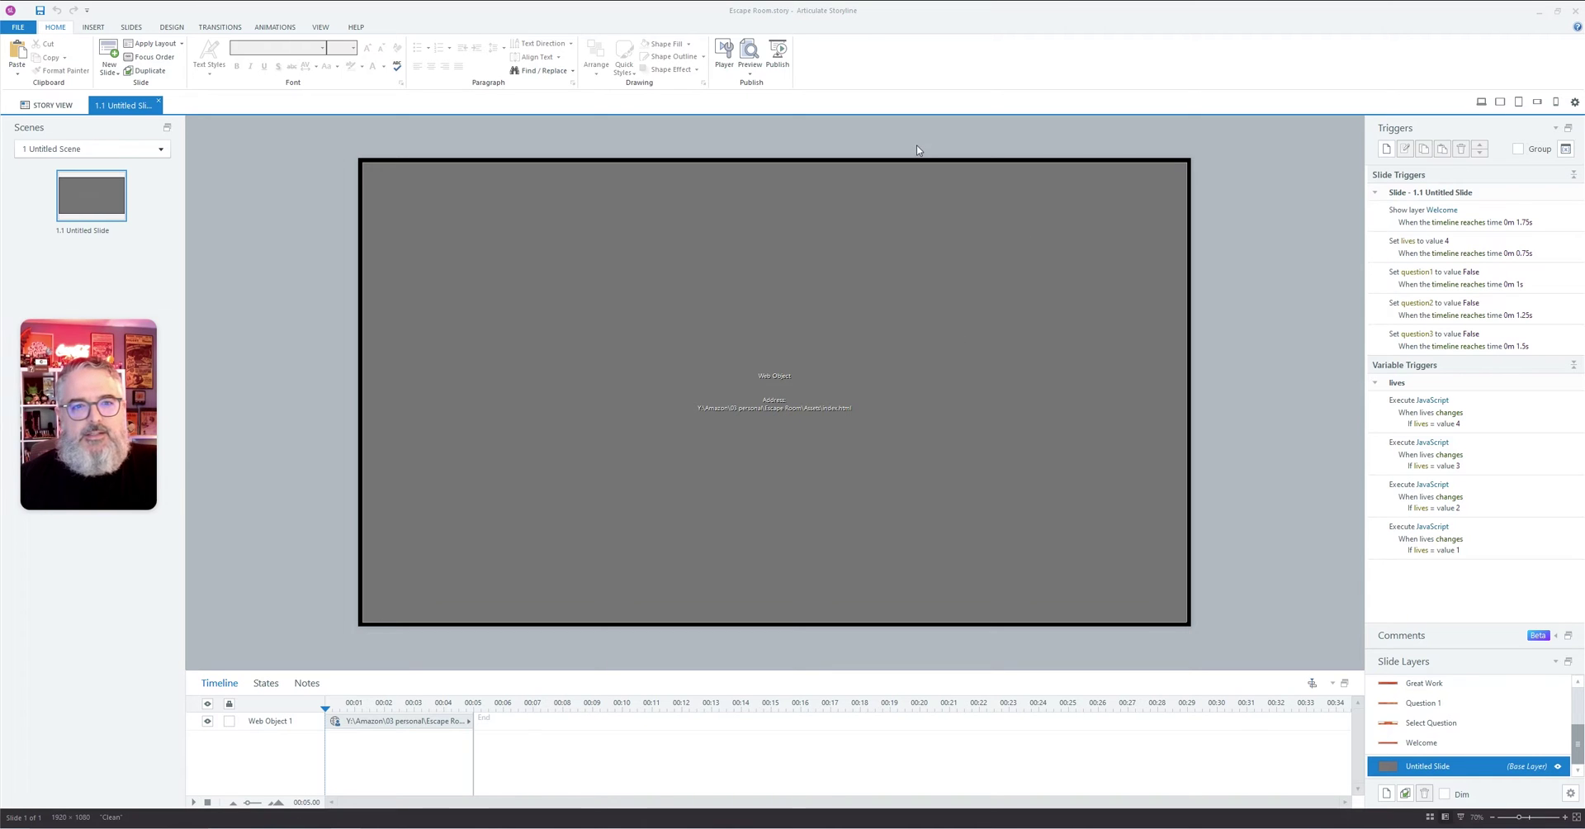
Step: Browse the Escape Room Assets folder (flame_0, flamedrag, index) in File Explorer, then return to Storyline
{"action": "key", "text": "super+e"}
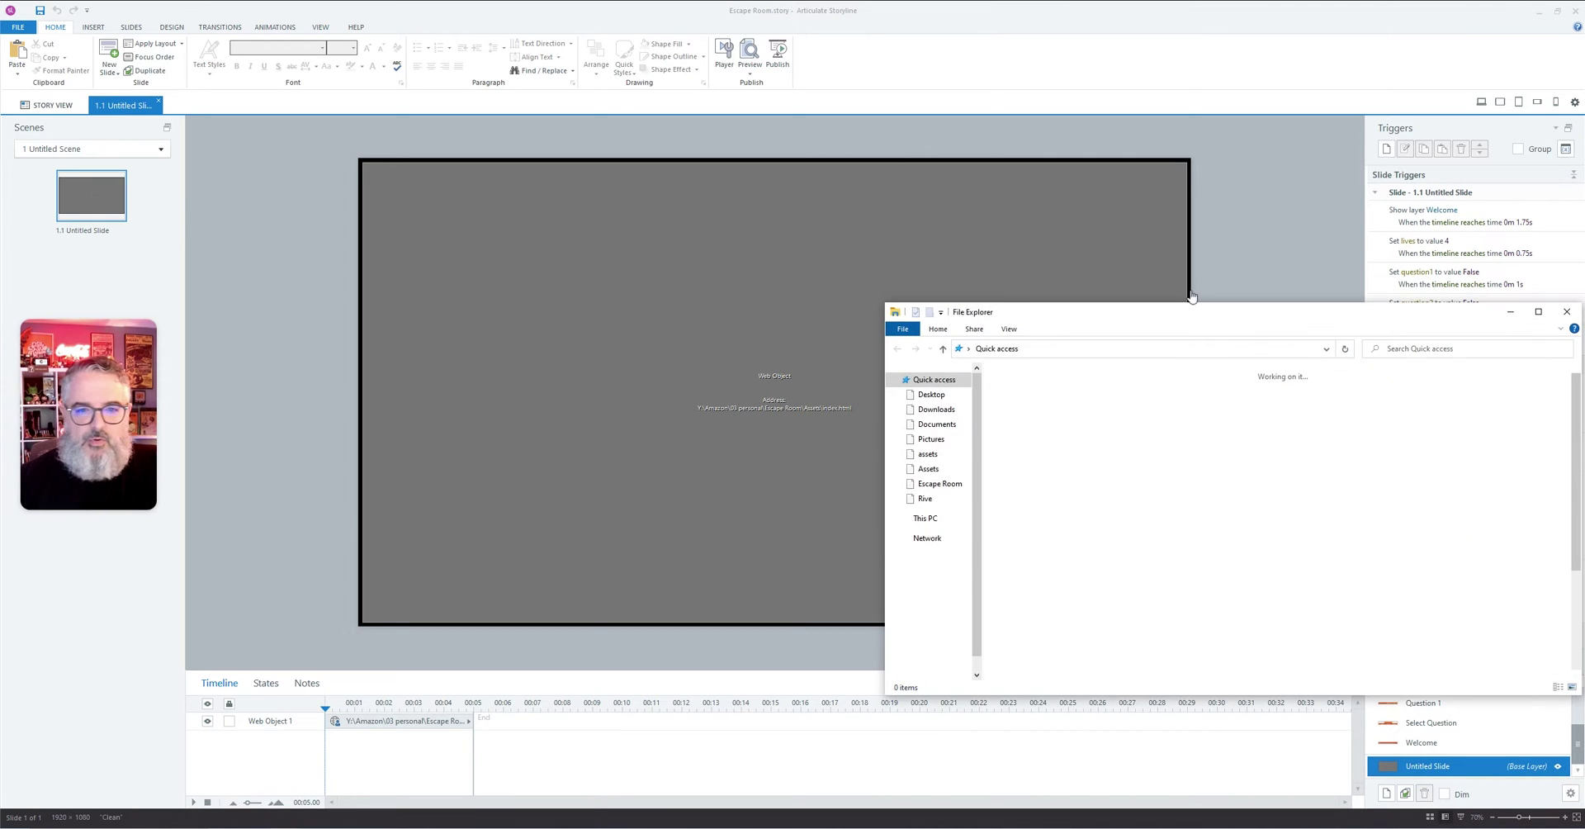
{"action": "left_click_drag", "start_coordinate": [1214, 315], "coordinate": [958, 133]}
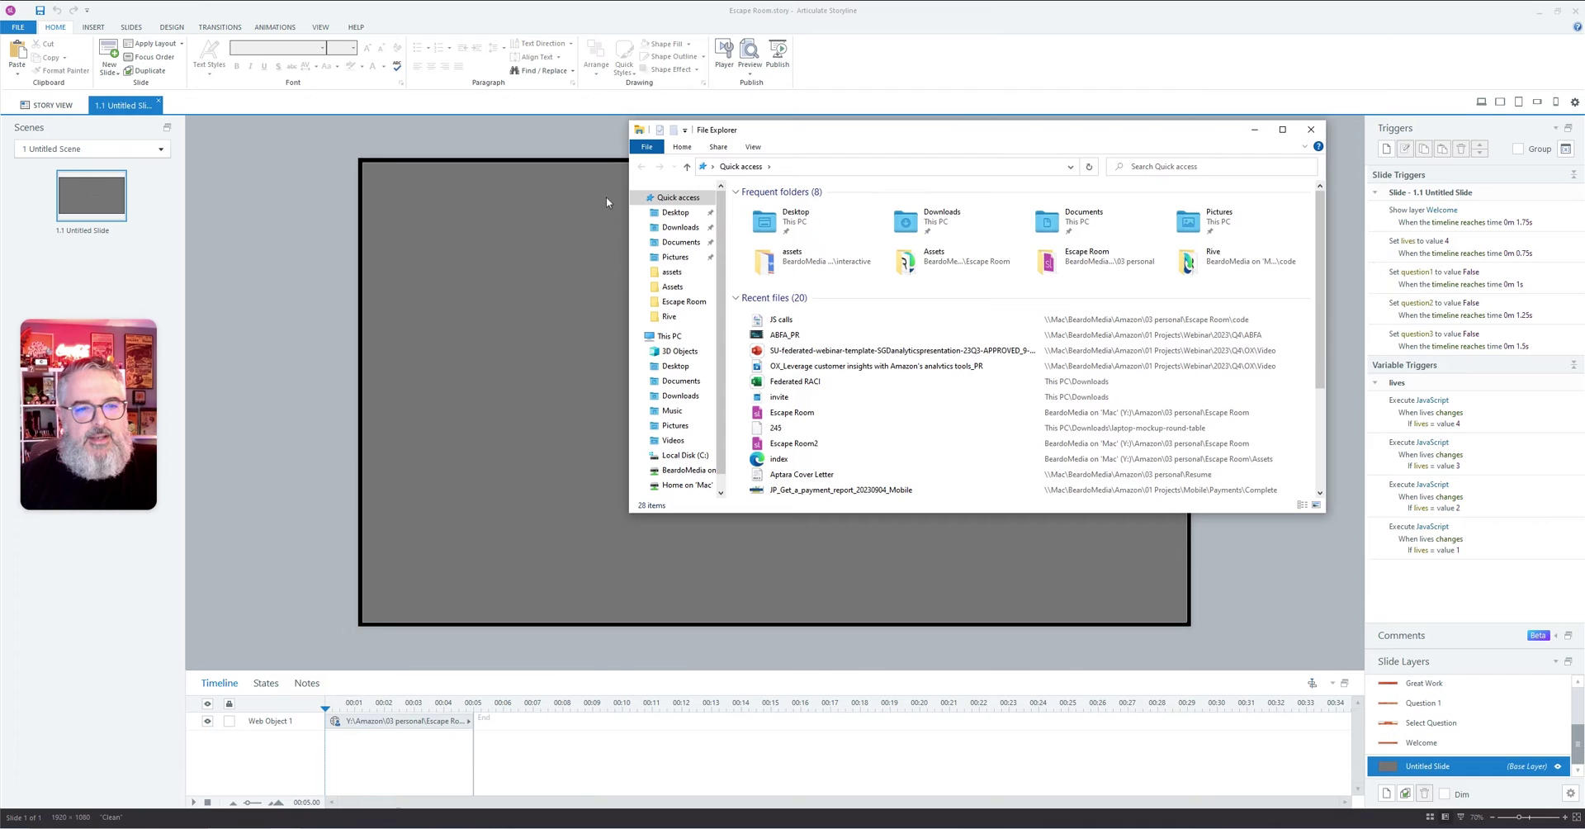
{"action": "left_click", "coordinate": [690, 303]}
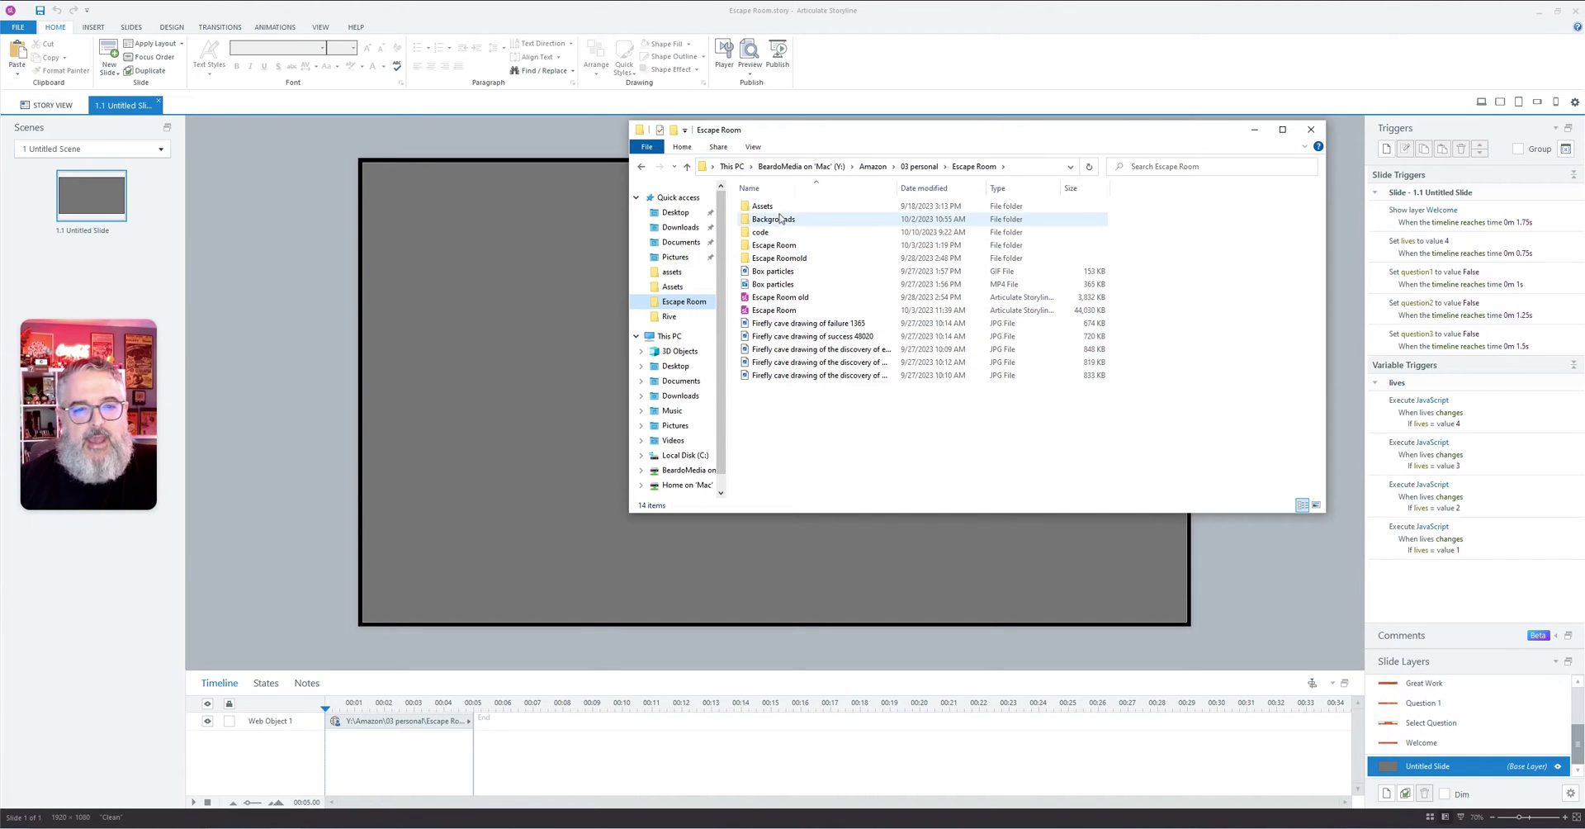
{"action": "double_click", "coordinate": [763, 208]}
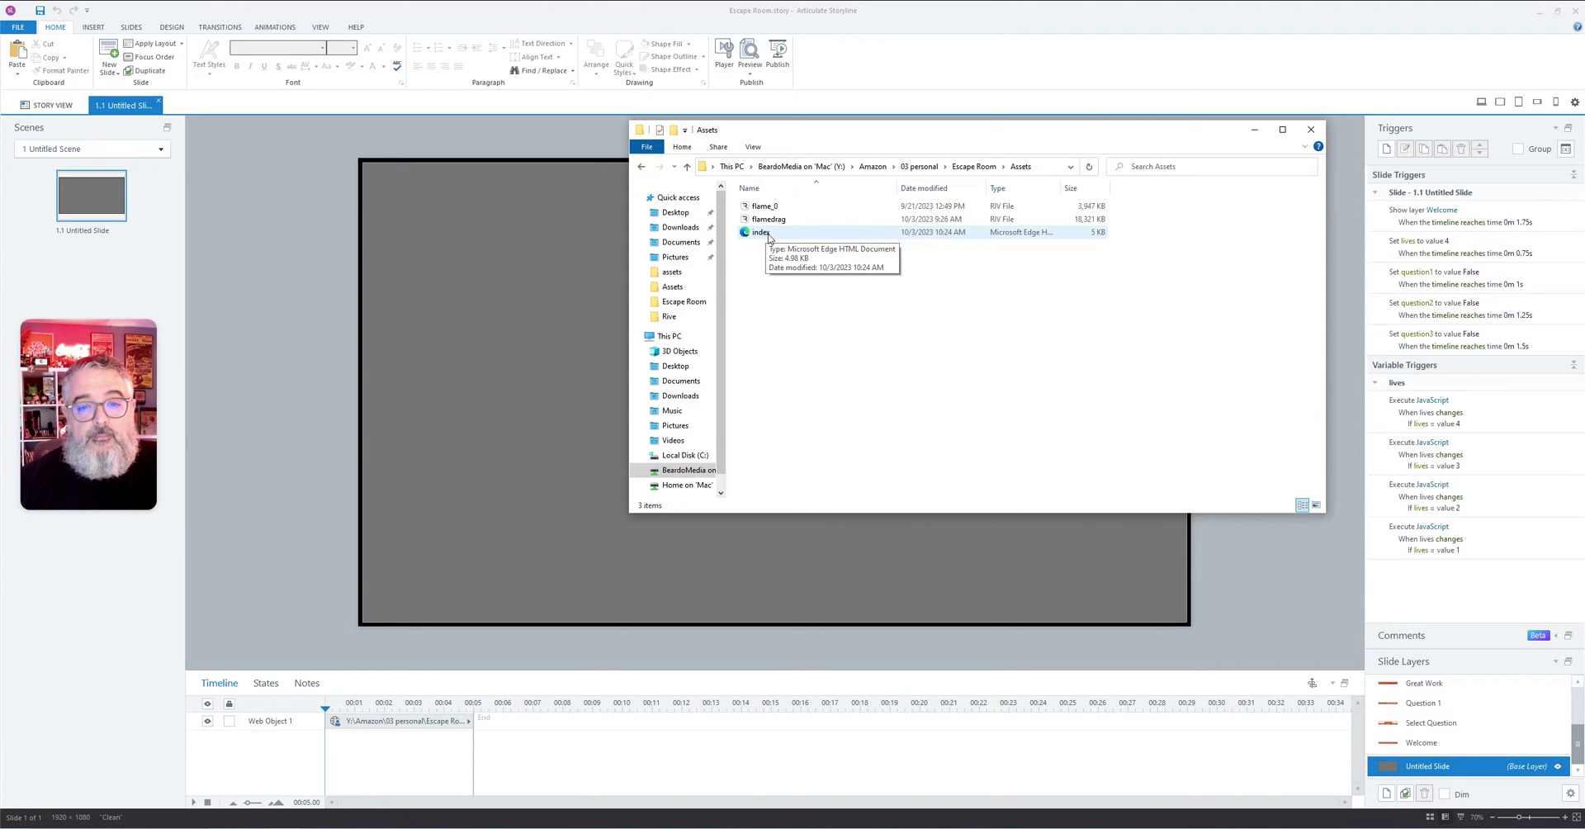
{"action": "left_click", "coordinate": [516, 149]}
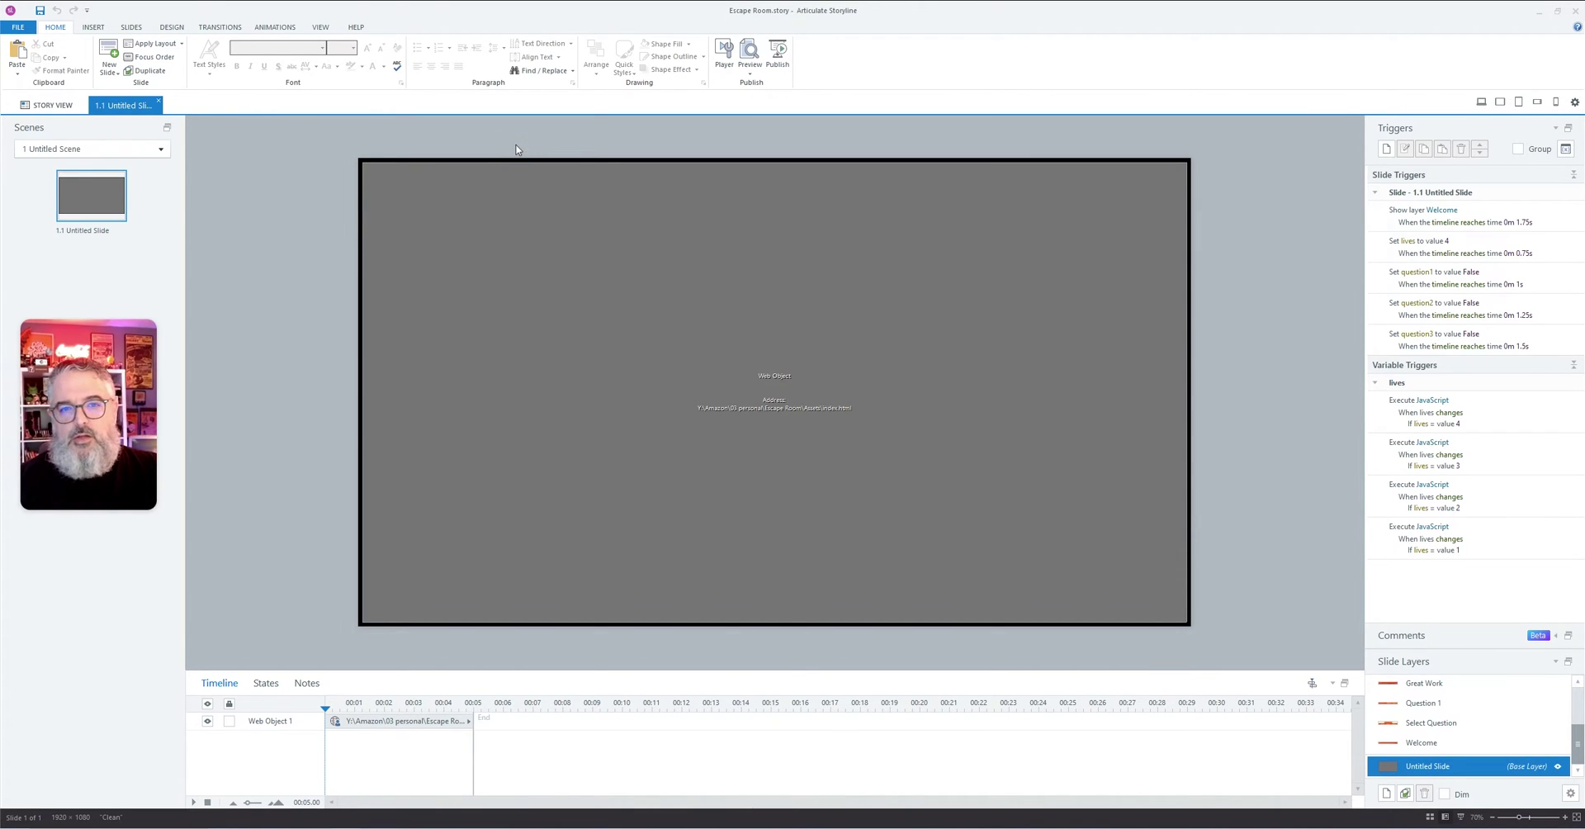
Step: Publish to Review 360 as a new version of 'Escape Room with Flame0'
{"action": "left_click", "coordinate": [777, 50]}
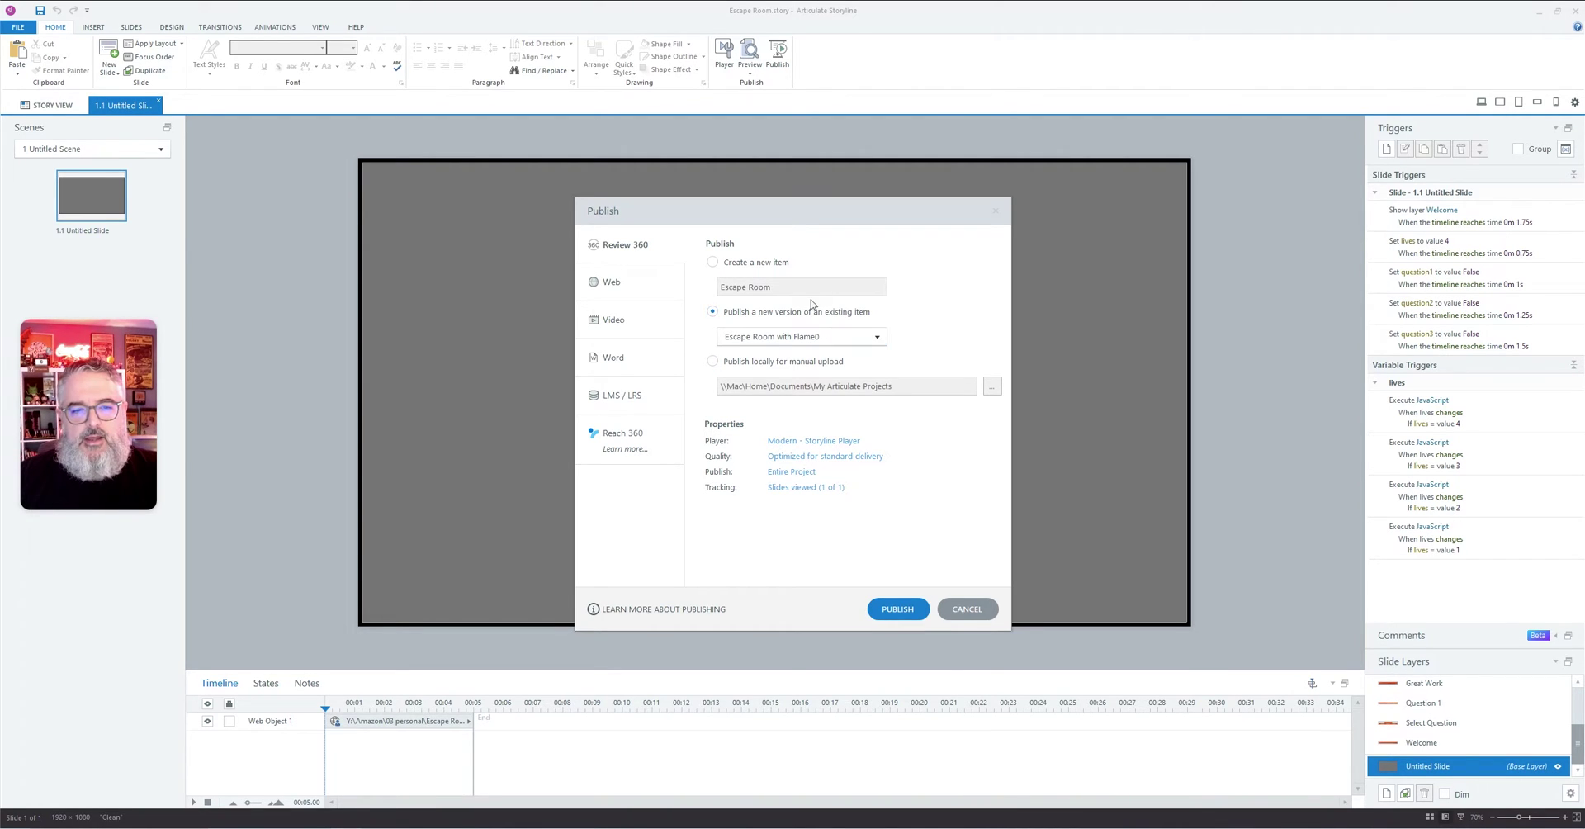
{"action": "left_click", "coordinate": [911, 608]}
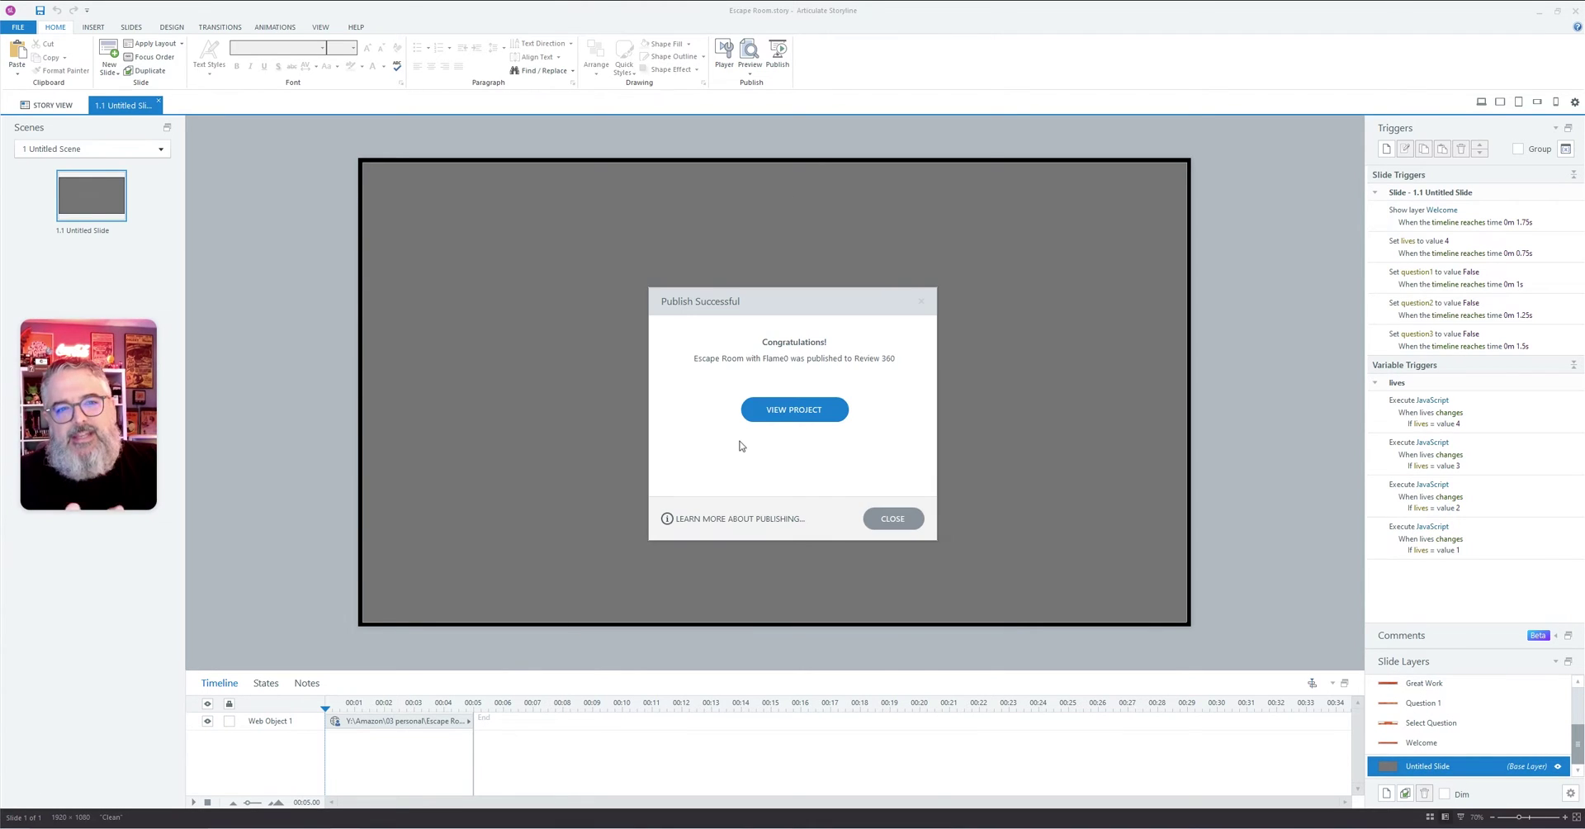
Step: Open the published review, enlarge the player, and drag the flame to light the cave walls
{"action": "left_click", "coordinate": [801, 417]}
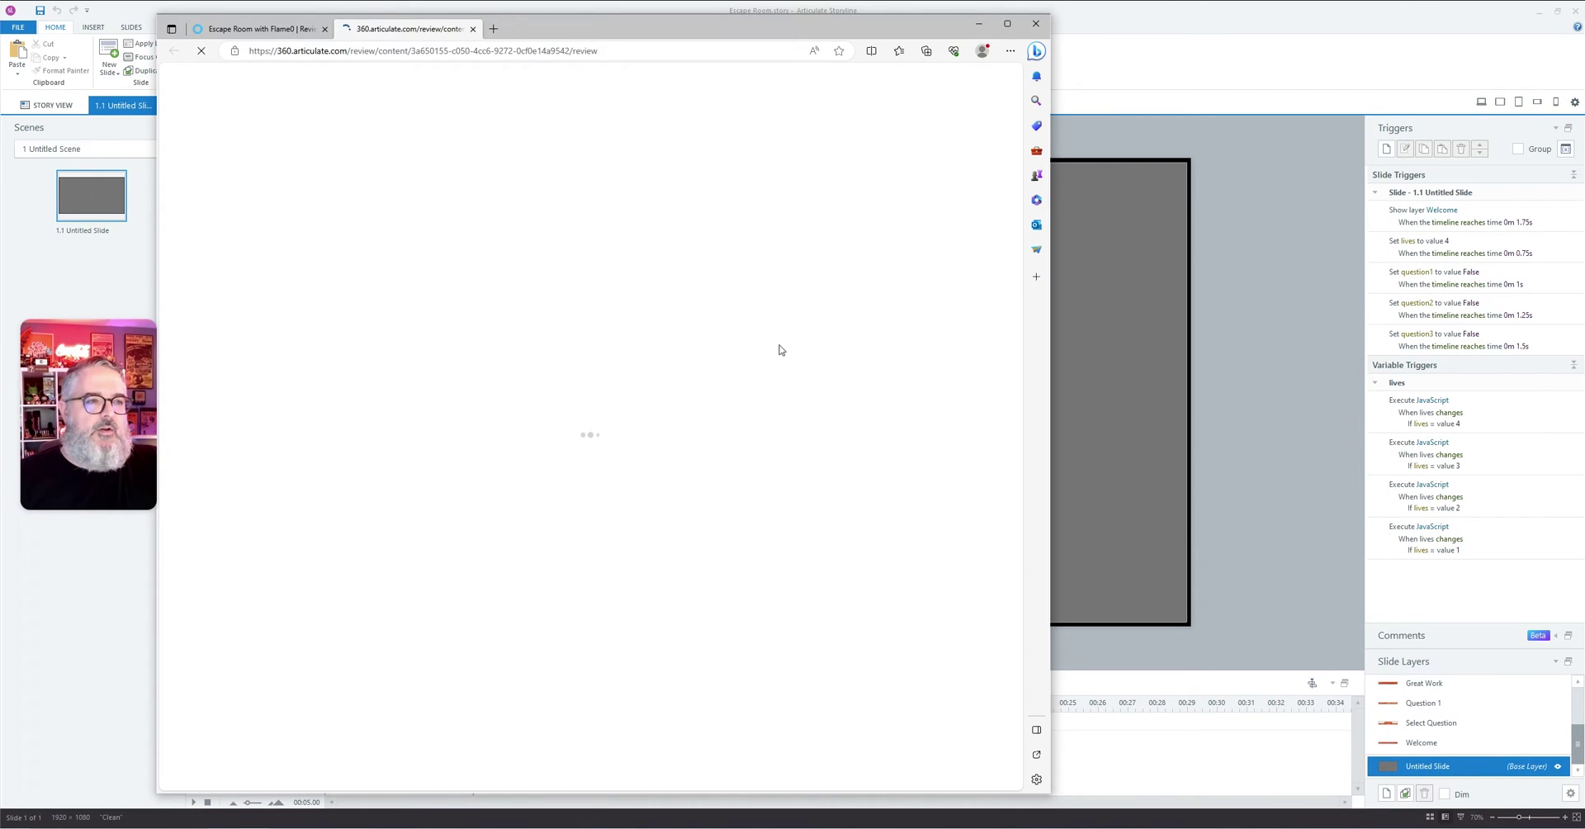
{"action": "left_click", "coordinate": [324, 29]}
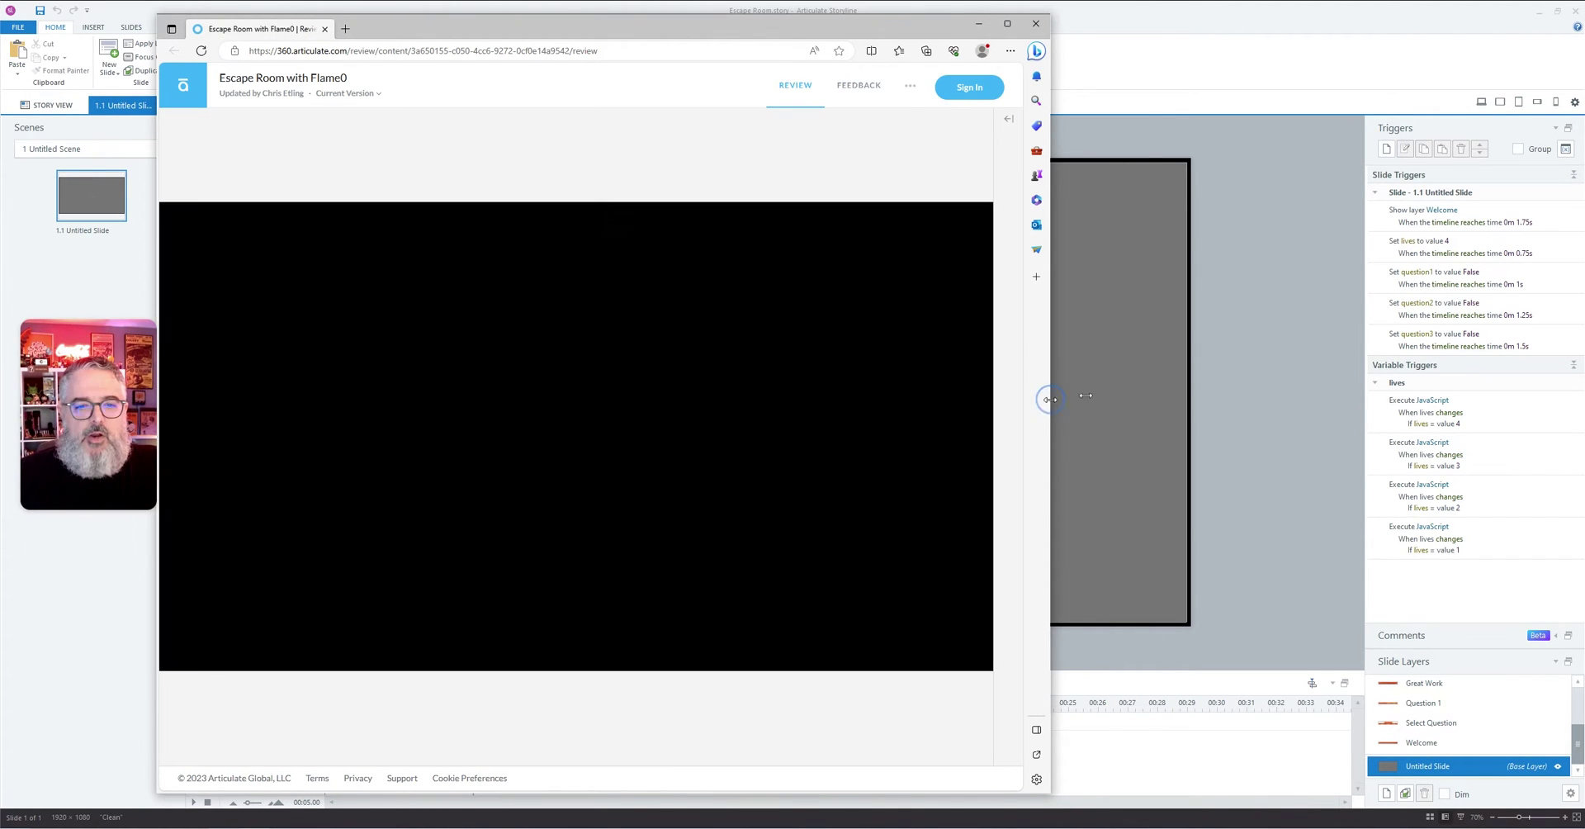
{"action": "left_click_drag", "start_coordinate": [1050, 399], "coordinate": [1517, 409]}
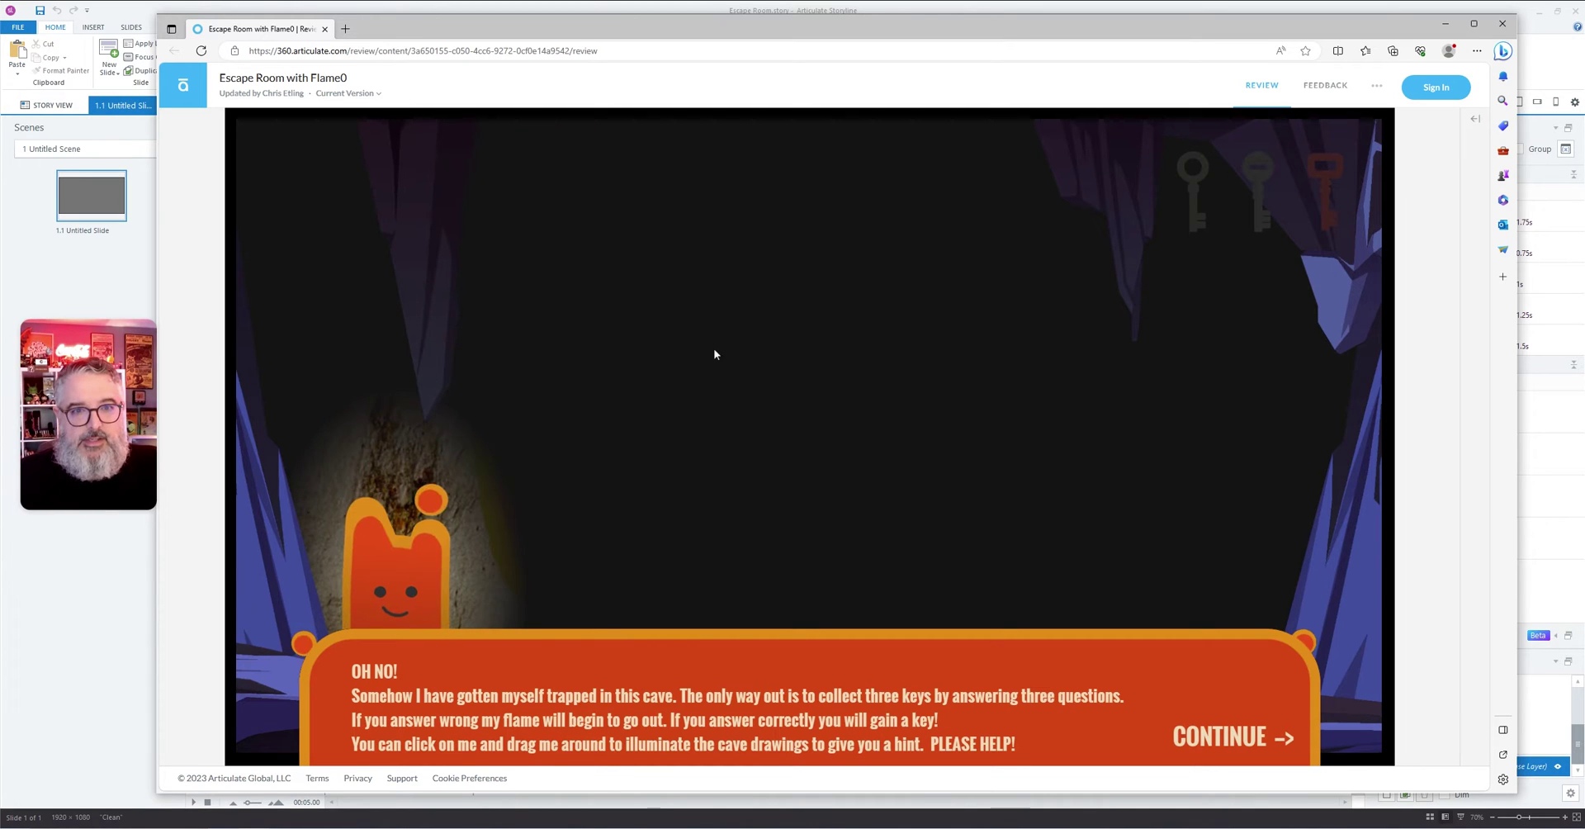
{"action": "left_click_drag", "start_coordinate": [438, 486], "coordinate": [564, 369]}
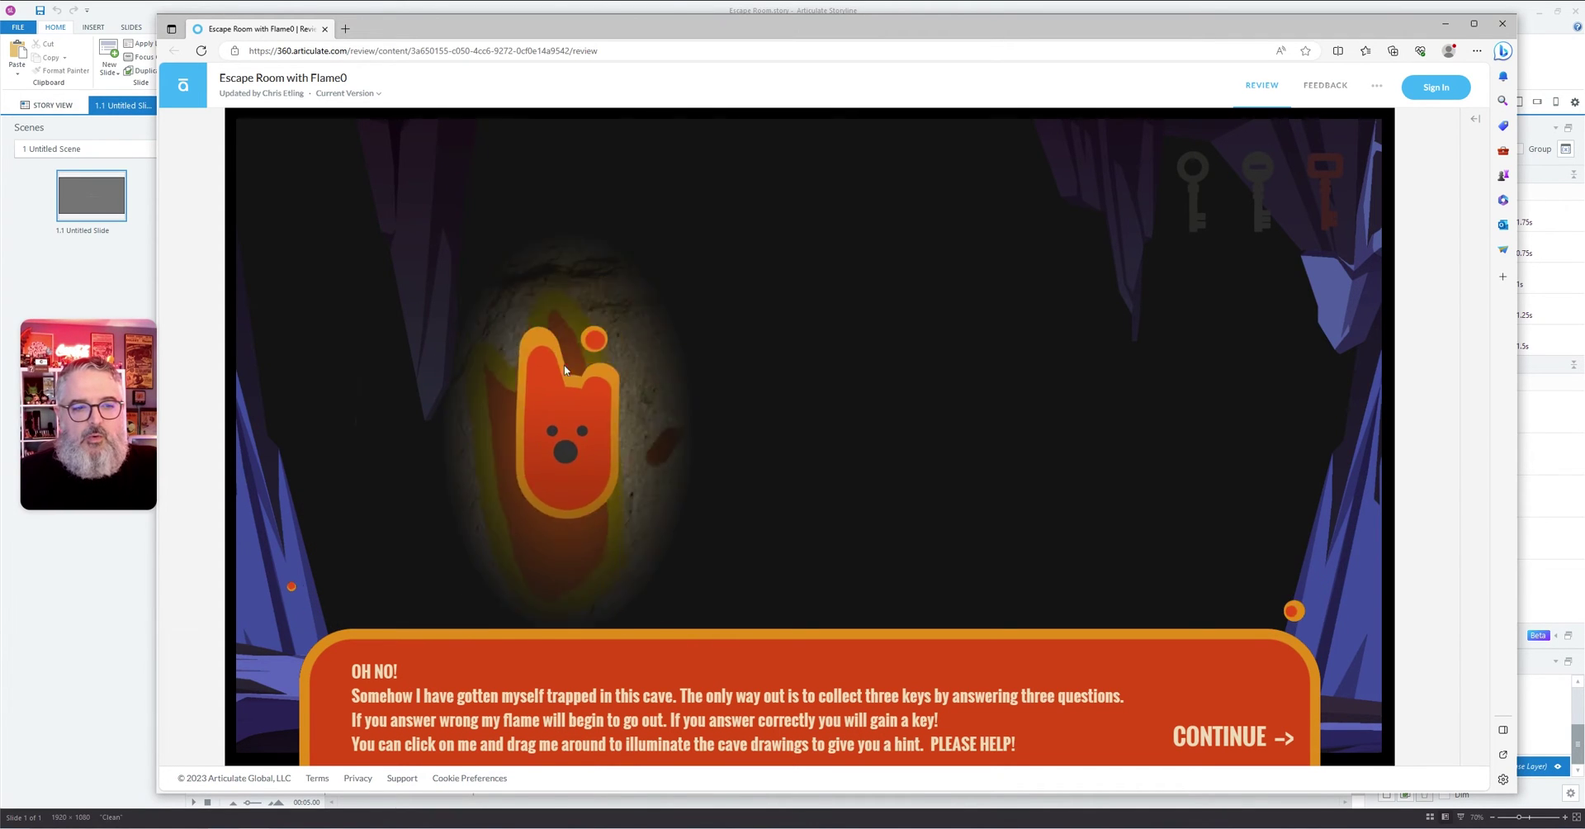
{"action": "left_click_drag", "start_coordinate": [549, 541], "coordinate": [727, 394]}
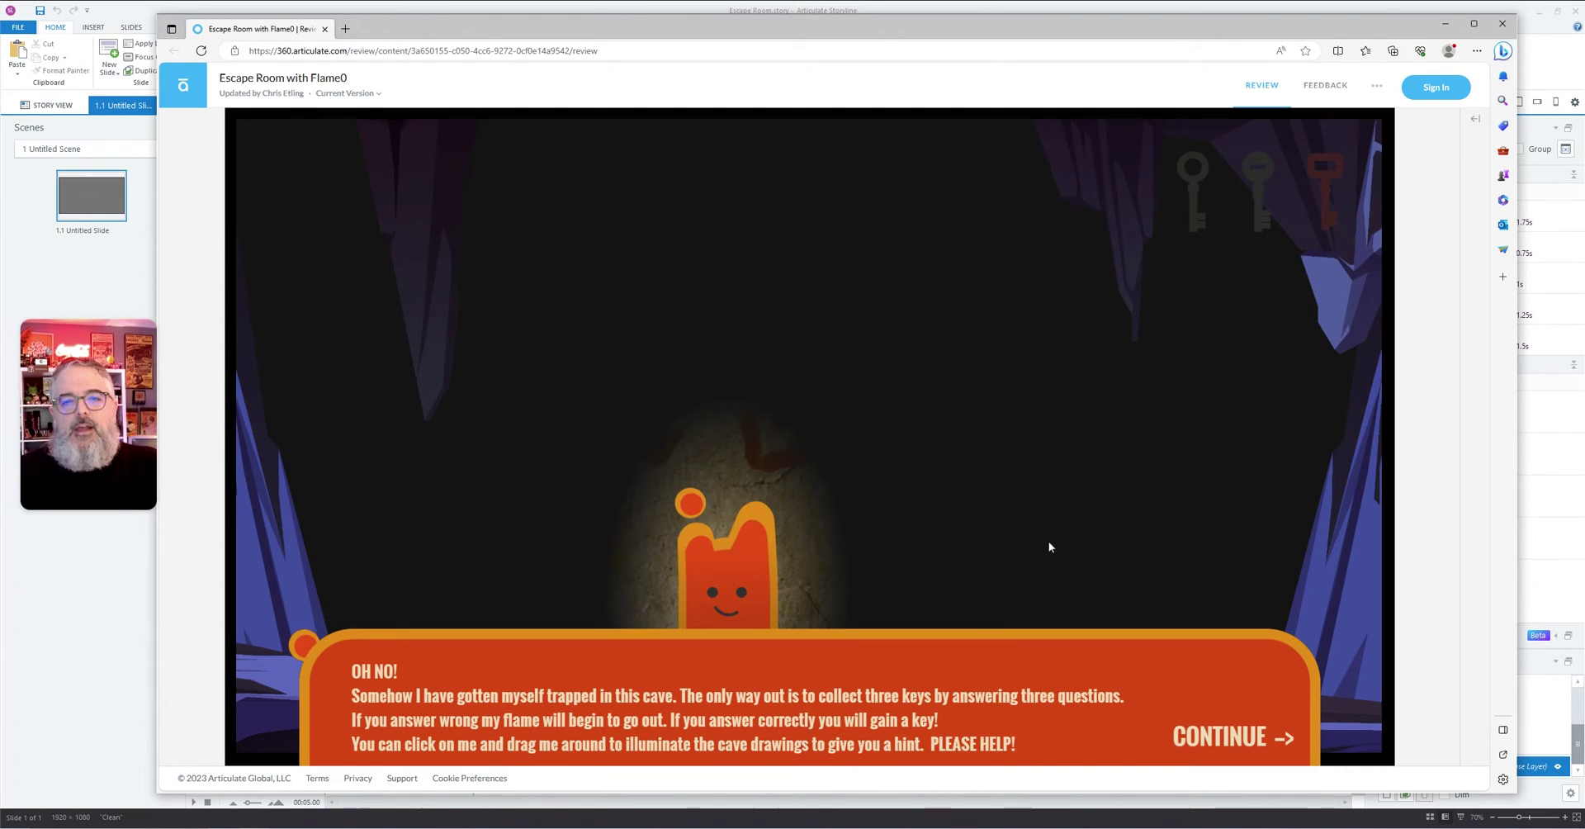
{"action": "left_click_drag", "start_coordinate": [748, 547], "coordinate": [859, 318]}
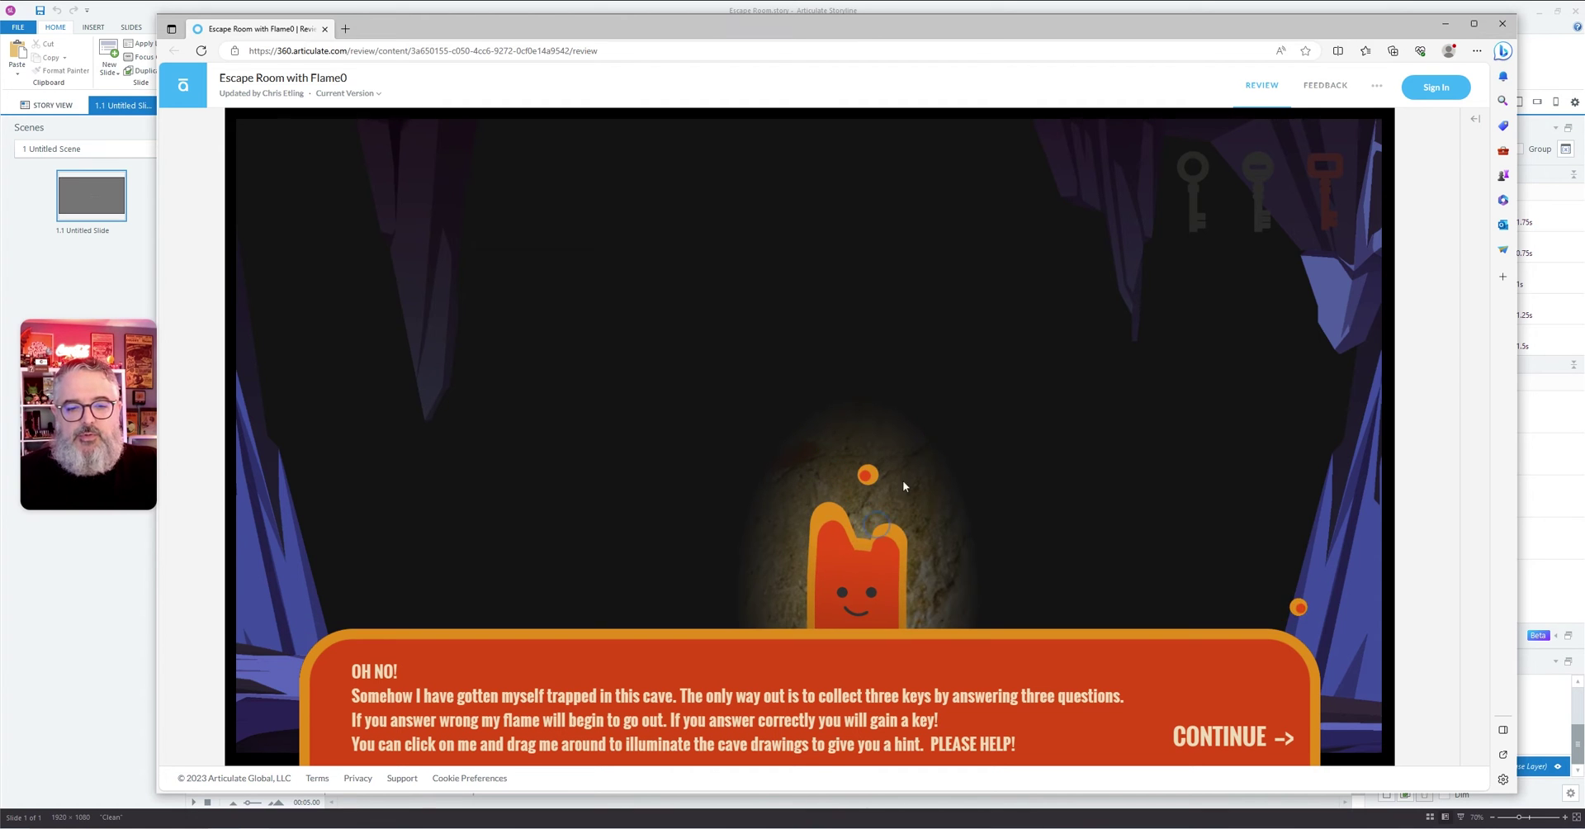
{"action": "left_click_drag", "start_coordinate": [903, 482], "coordinate": [978, 380]}
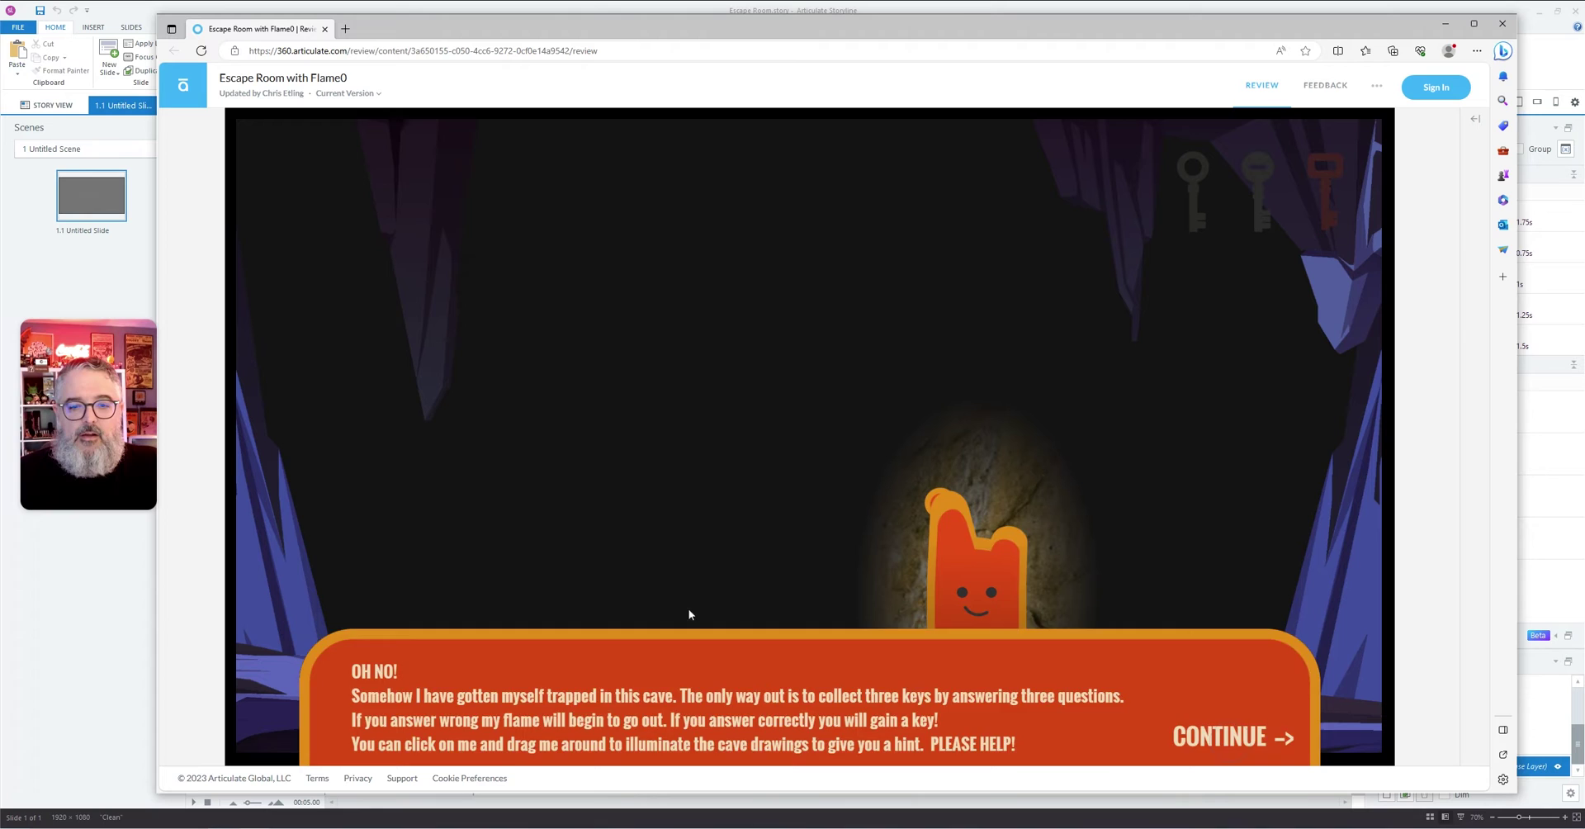
Step: Continue to Question 1, answer wrong, retry, and pick the correct answer to earn a key
{"action": "left_click", "coordinate": [639, 706]}
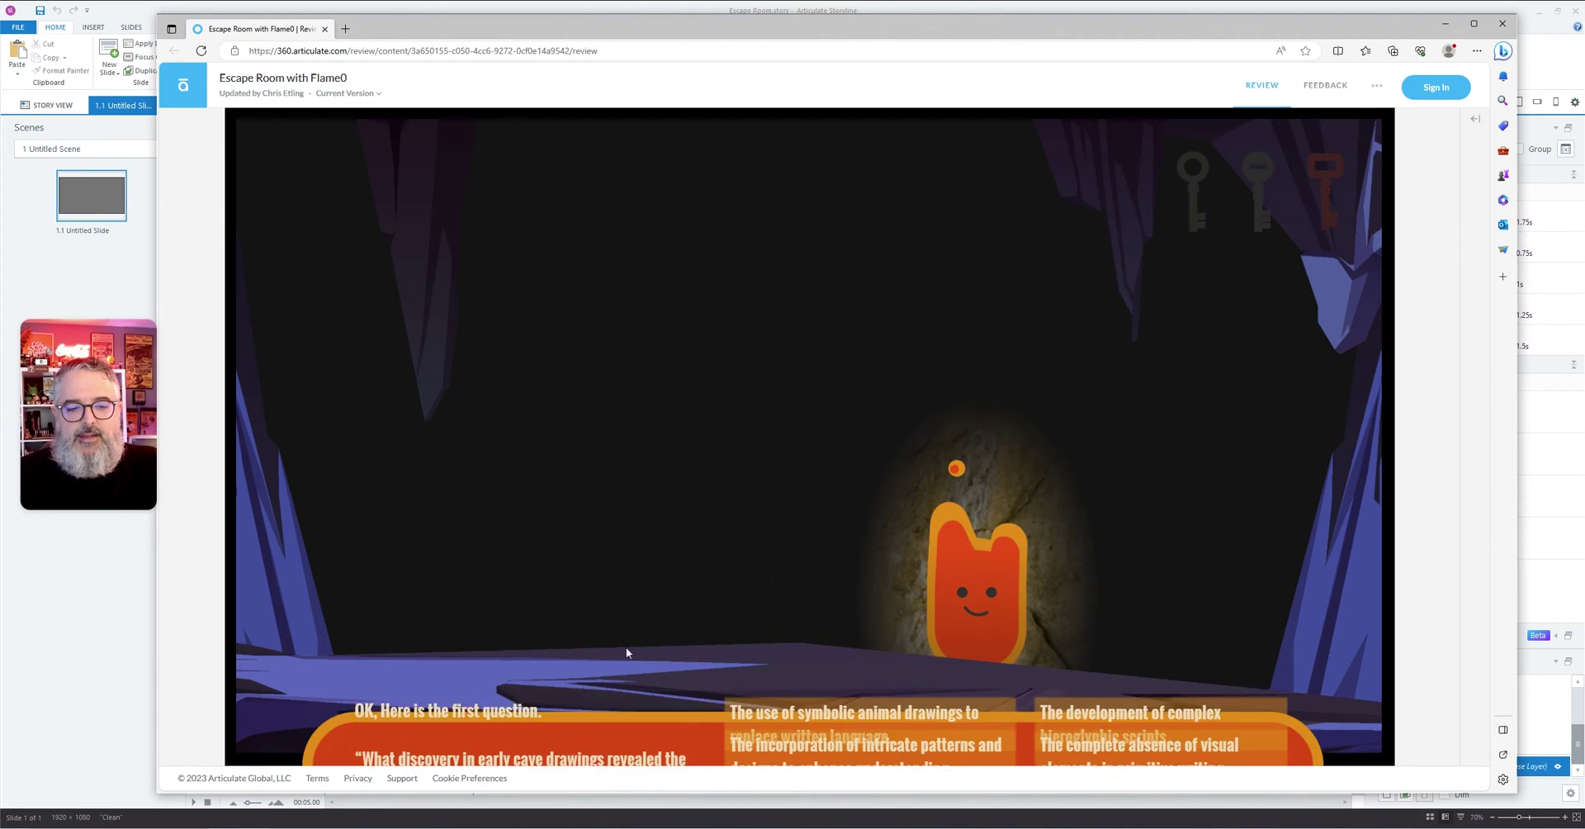
{"action": "left_click", "coordinate": [851, 661]}
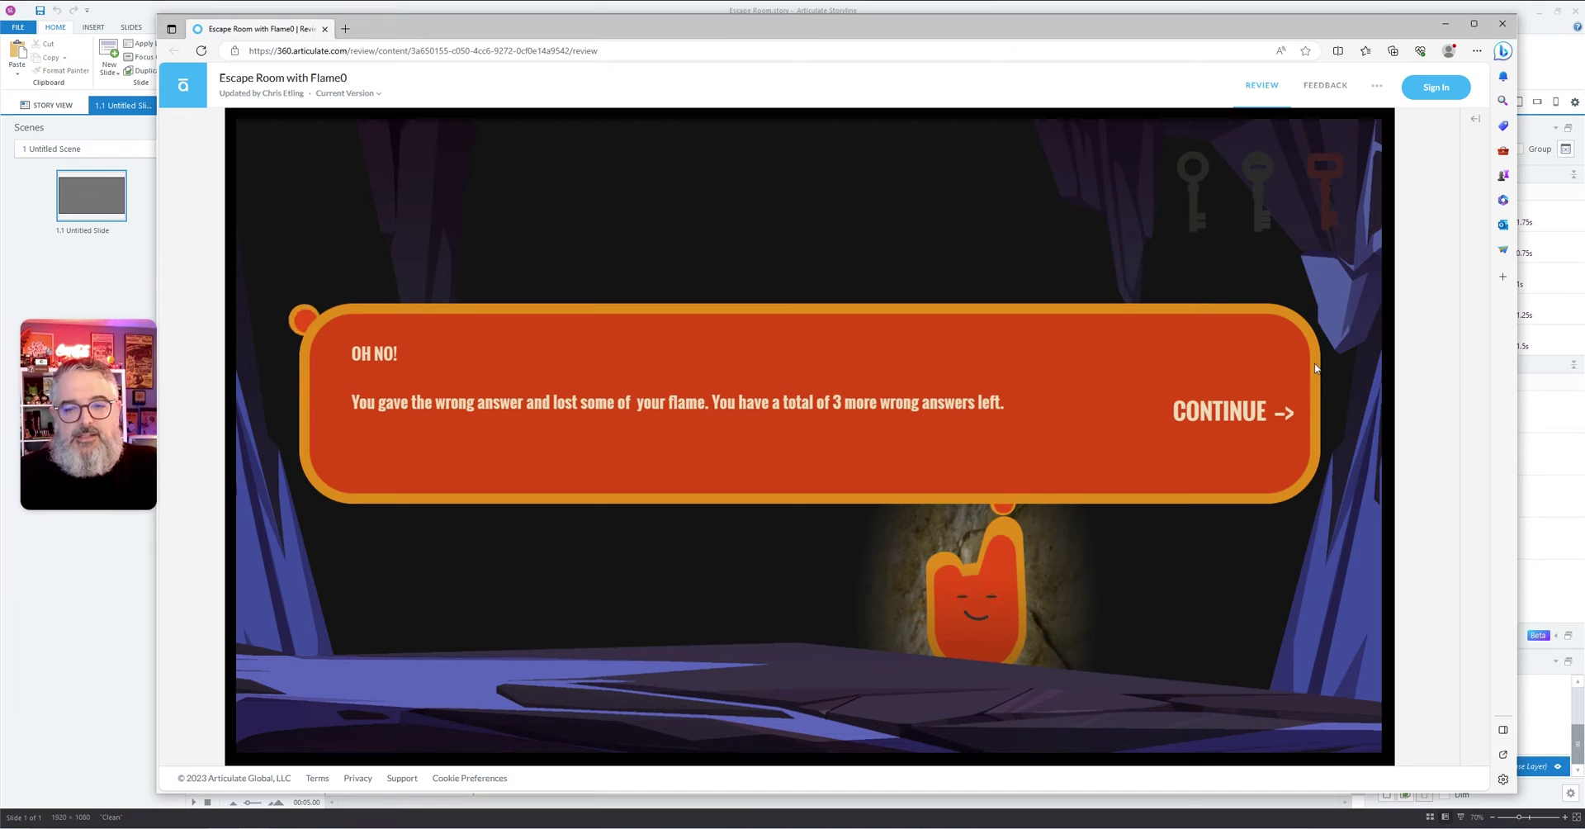
{"action": "left_click", "coordinate": [1234, 409]}
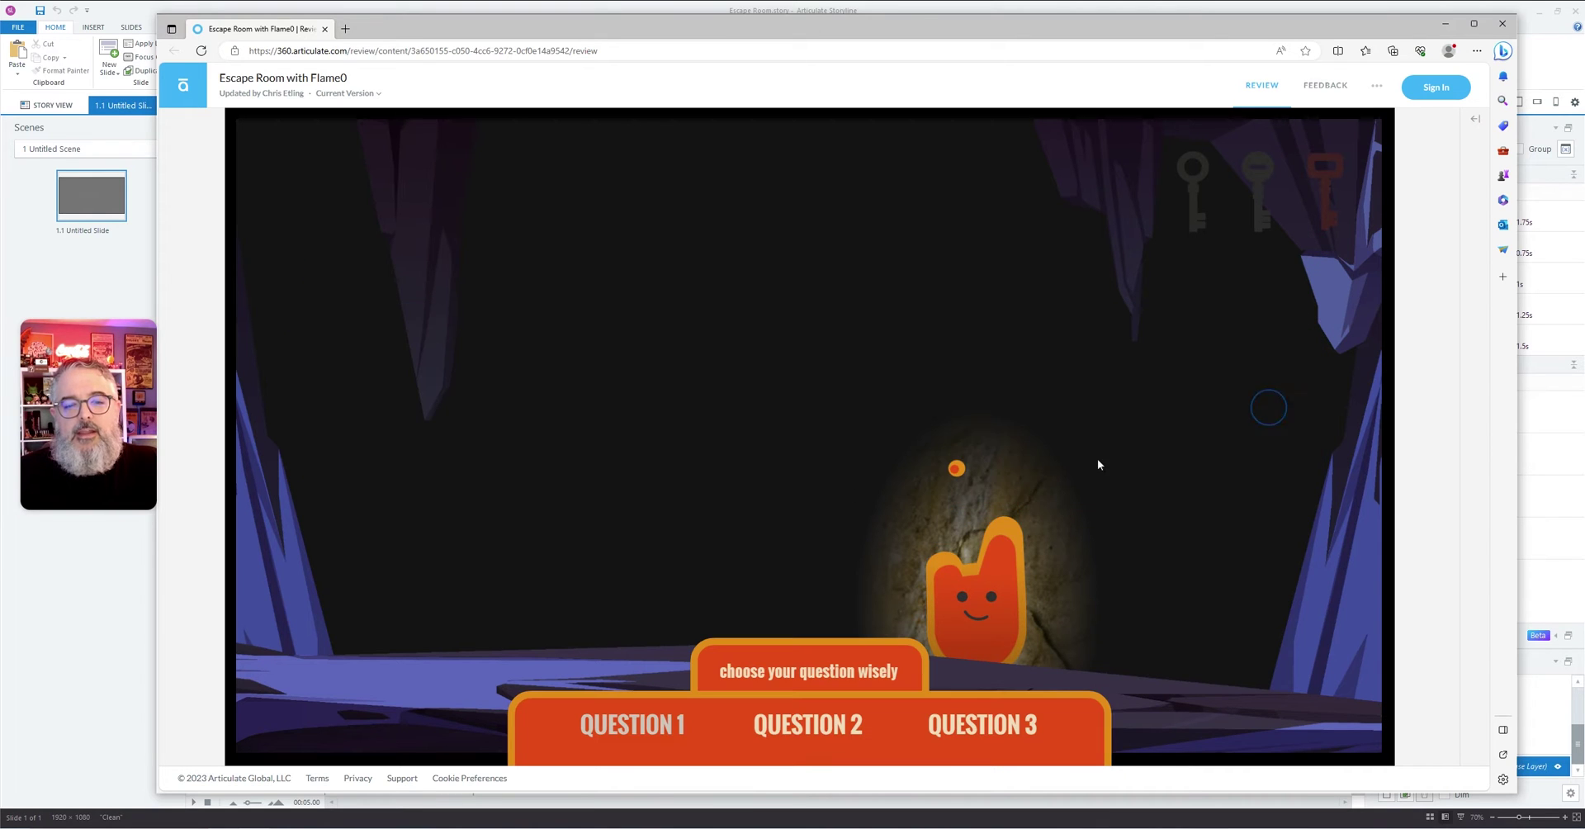
{"action": "left_click", "coordinate": [661, 722]}
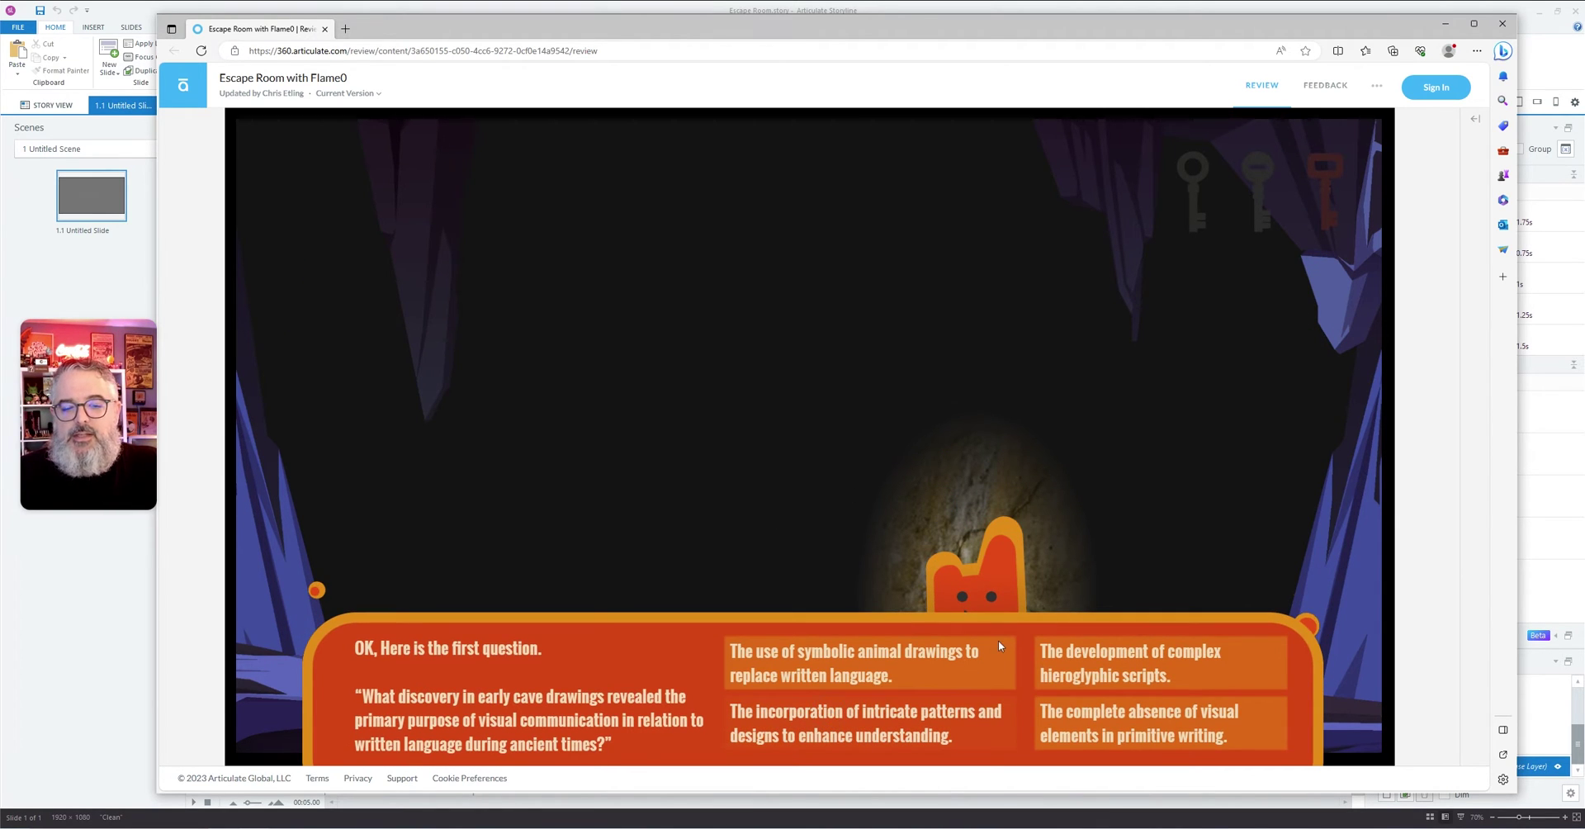
{"action": "left_click", "coordinate": [999, 642]}
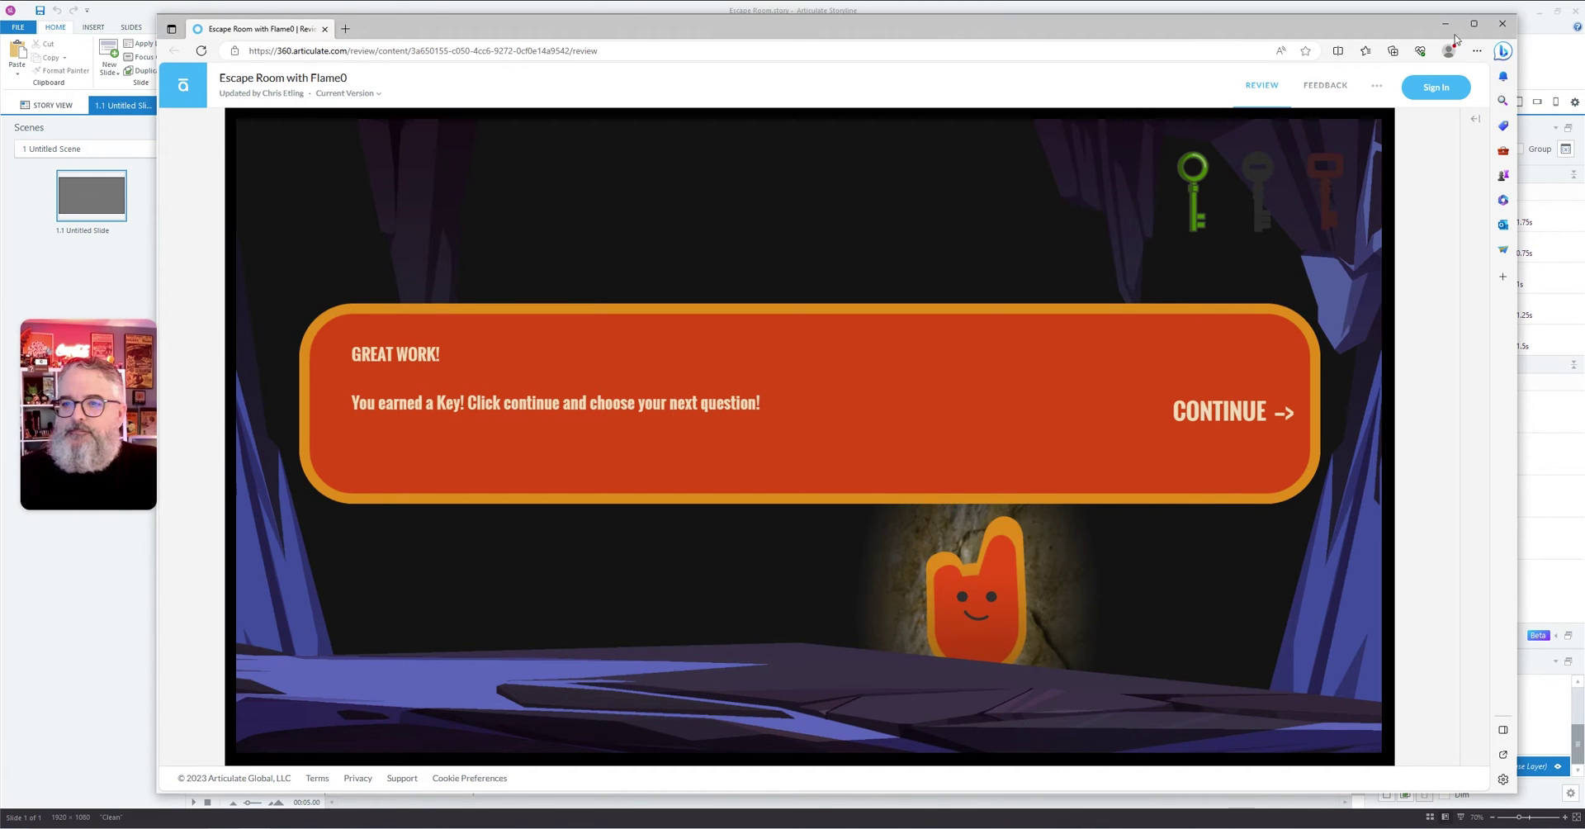
Step: Close the review browser and Publish Successful message, then select the Welcome layer's lives = 1 trigger
{"action": "left_click", "coordinate": [1502, 23]}
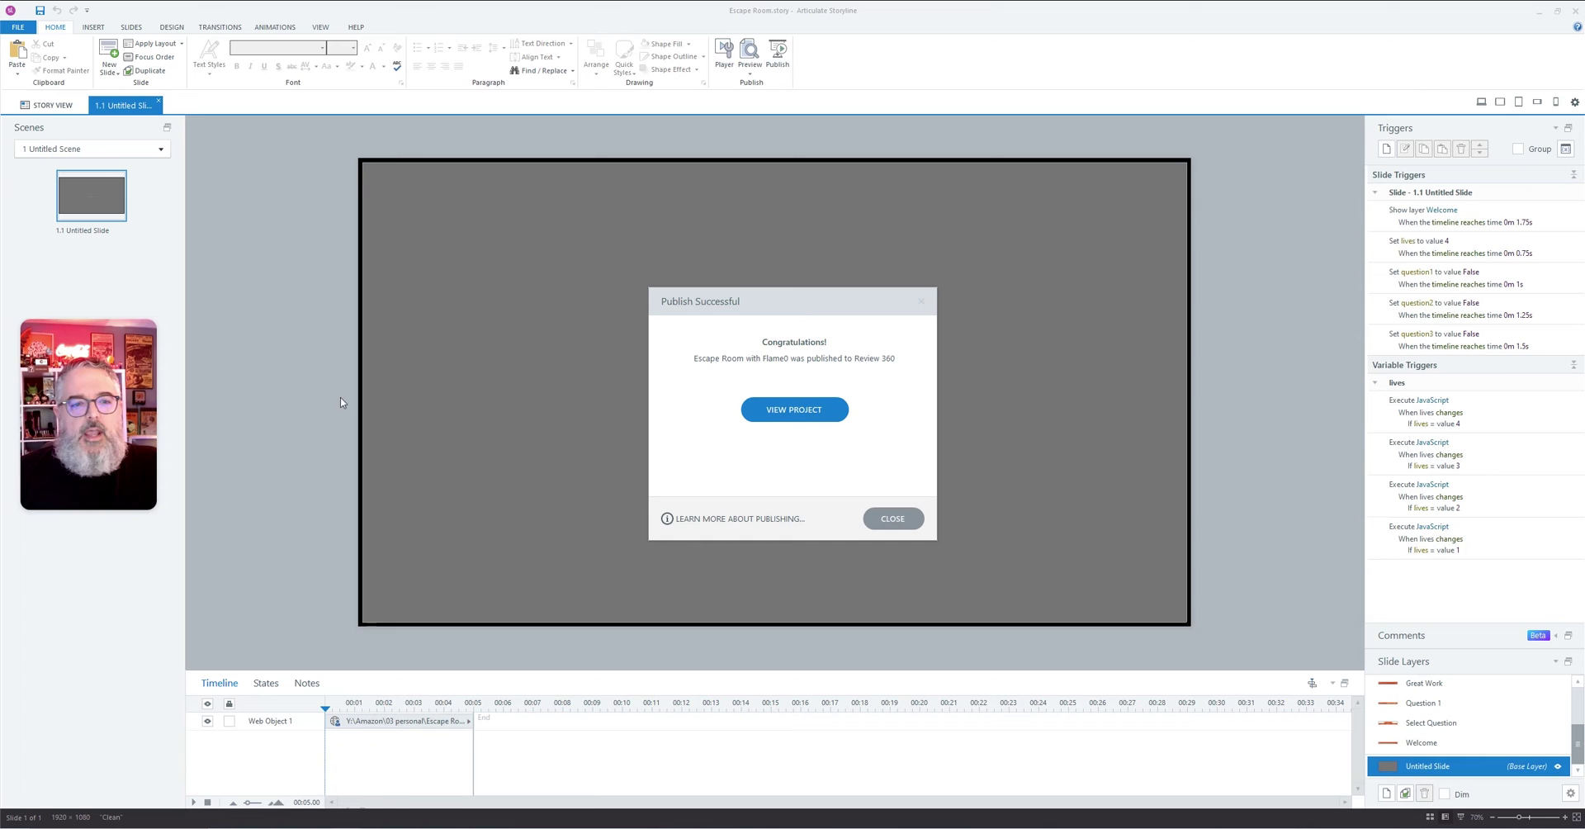
{"action": "left_click", "coordinate": [895, 519]}
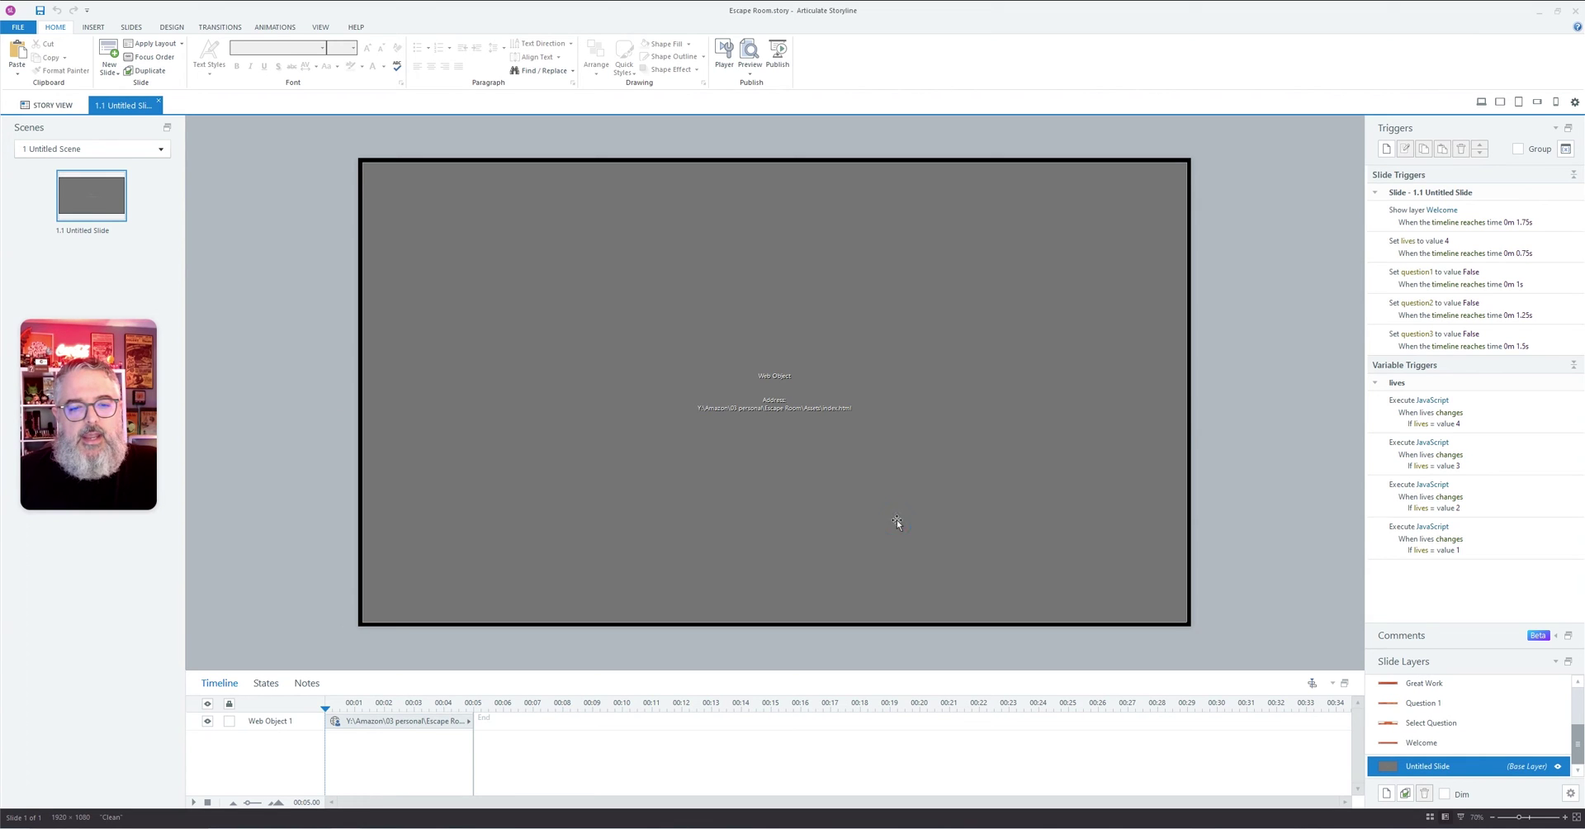
{"action": "left_click", "coordinate": [1421, 741]}
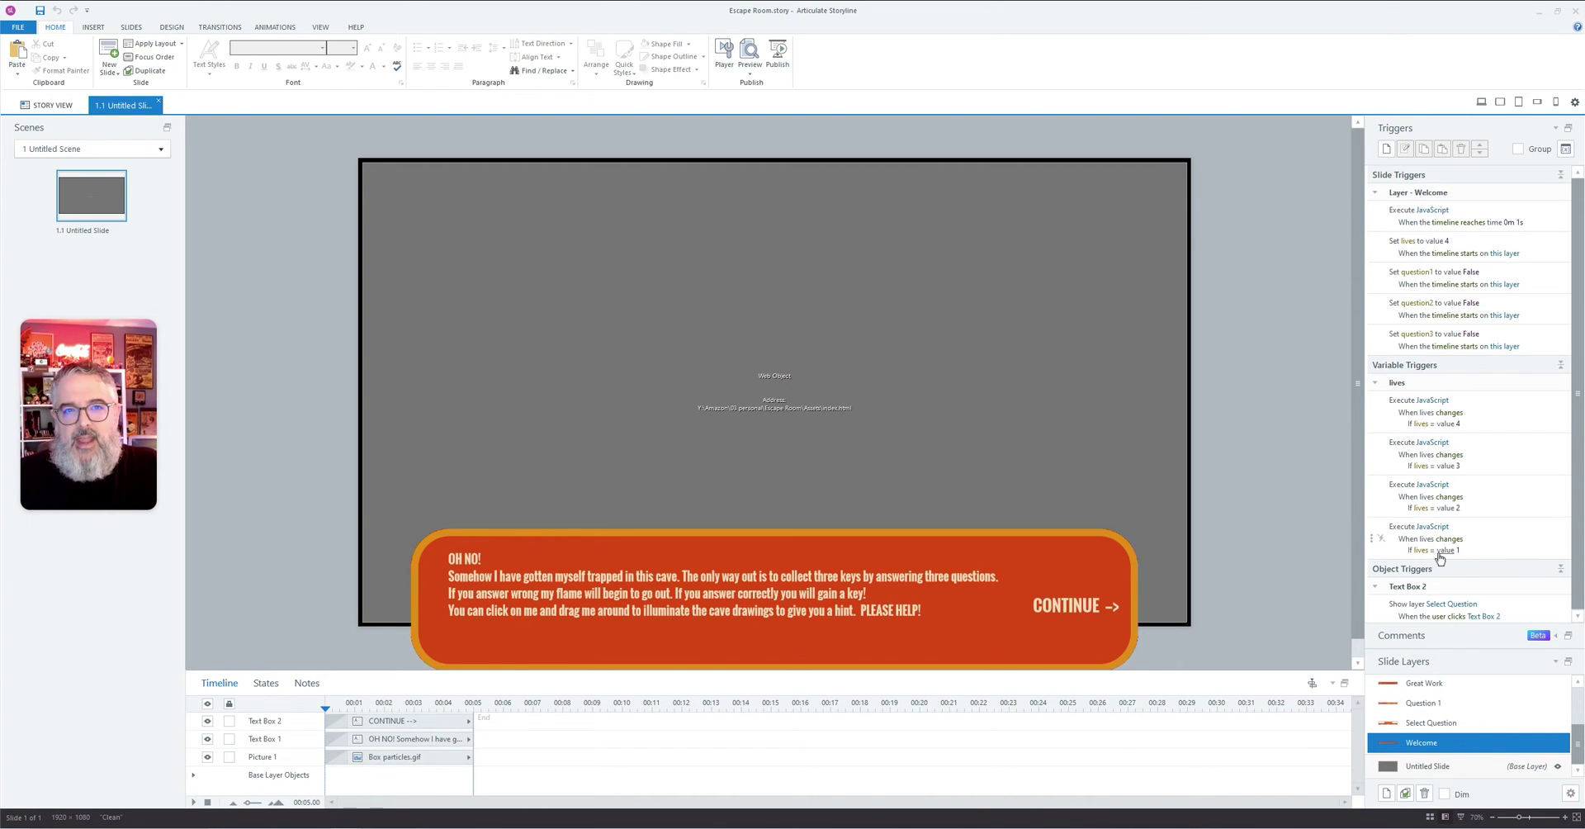
{"action": "left_click", "coordinate": [1442, 534]}
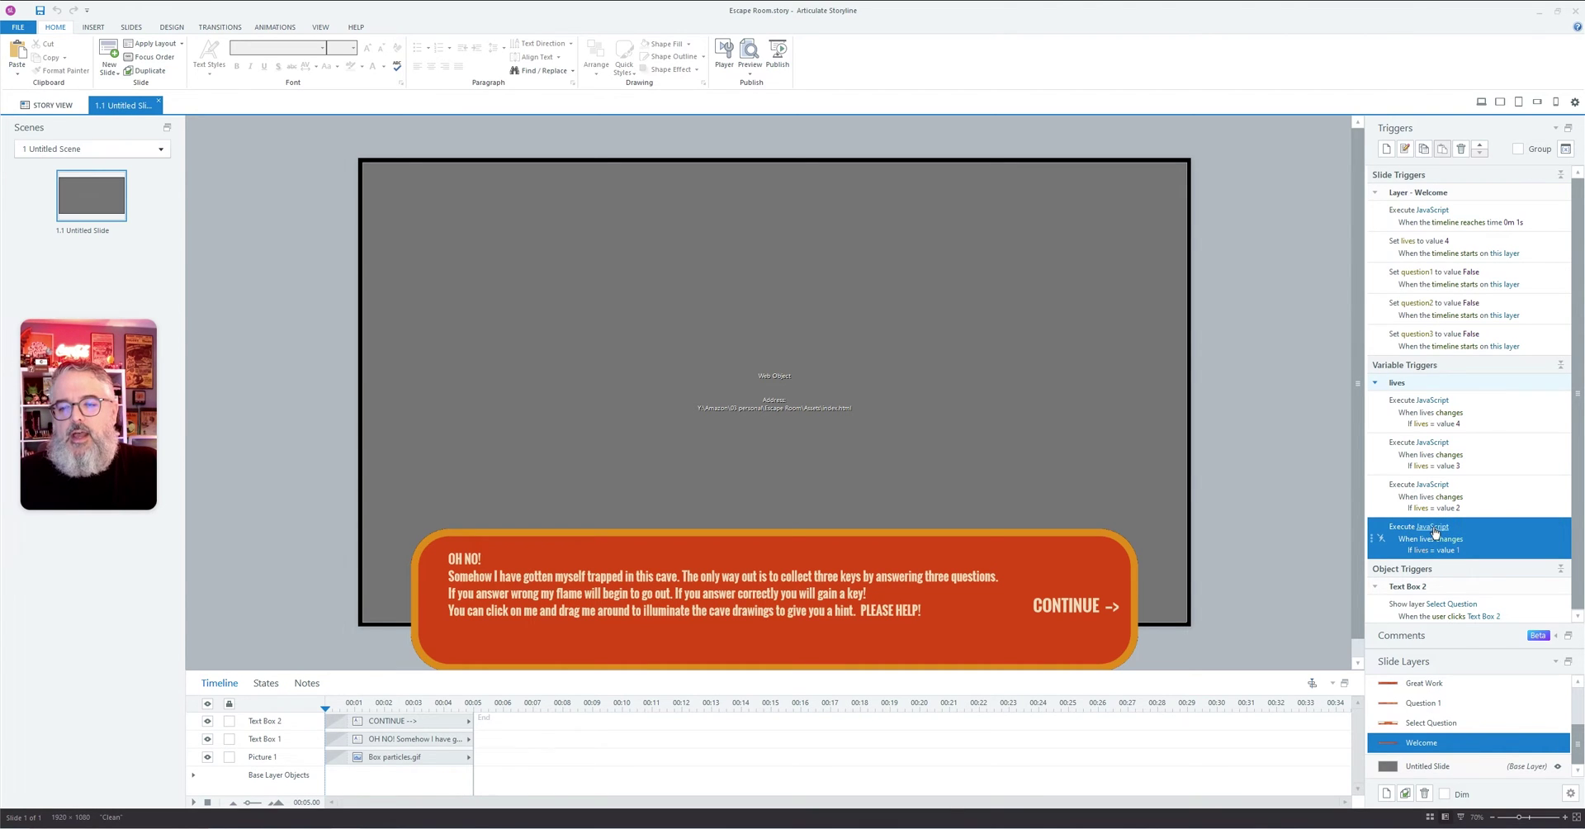
Step: Inspect the lives = 1 trigger's sessionStorage JavaScript line and close it unchanged
{"action": "left_click", "coordinate": [1435, 529]}
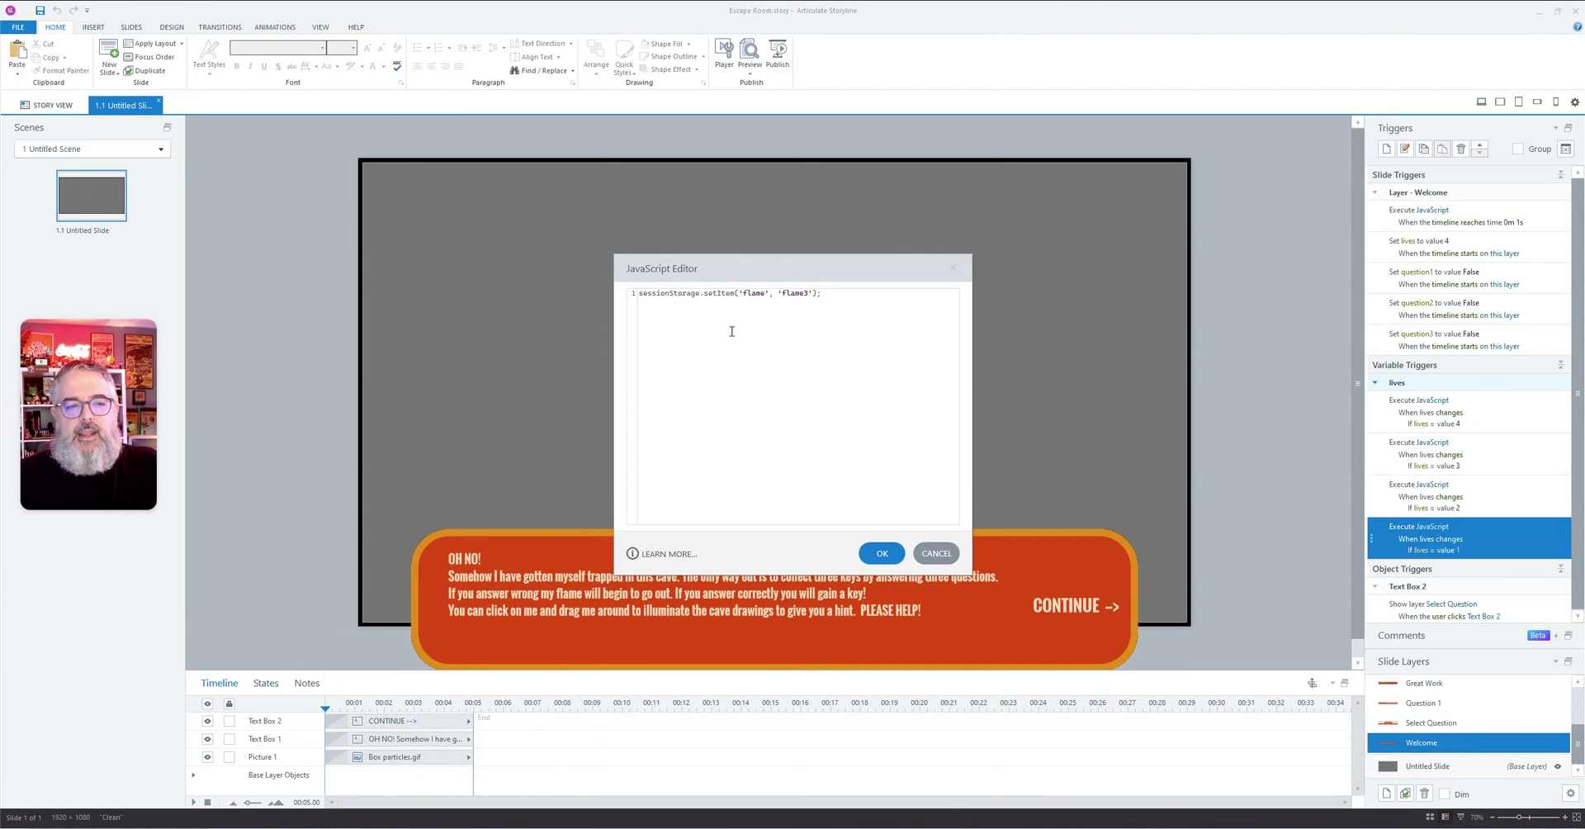
{"action": "left_click_drag", "start_coordinate": [866, 291], "coordinate": [570, 291]}
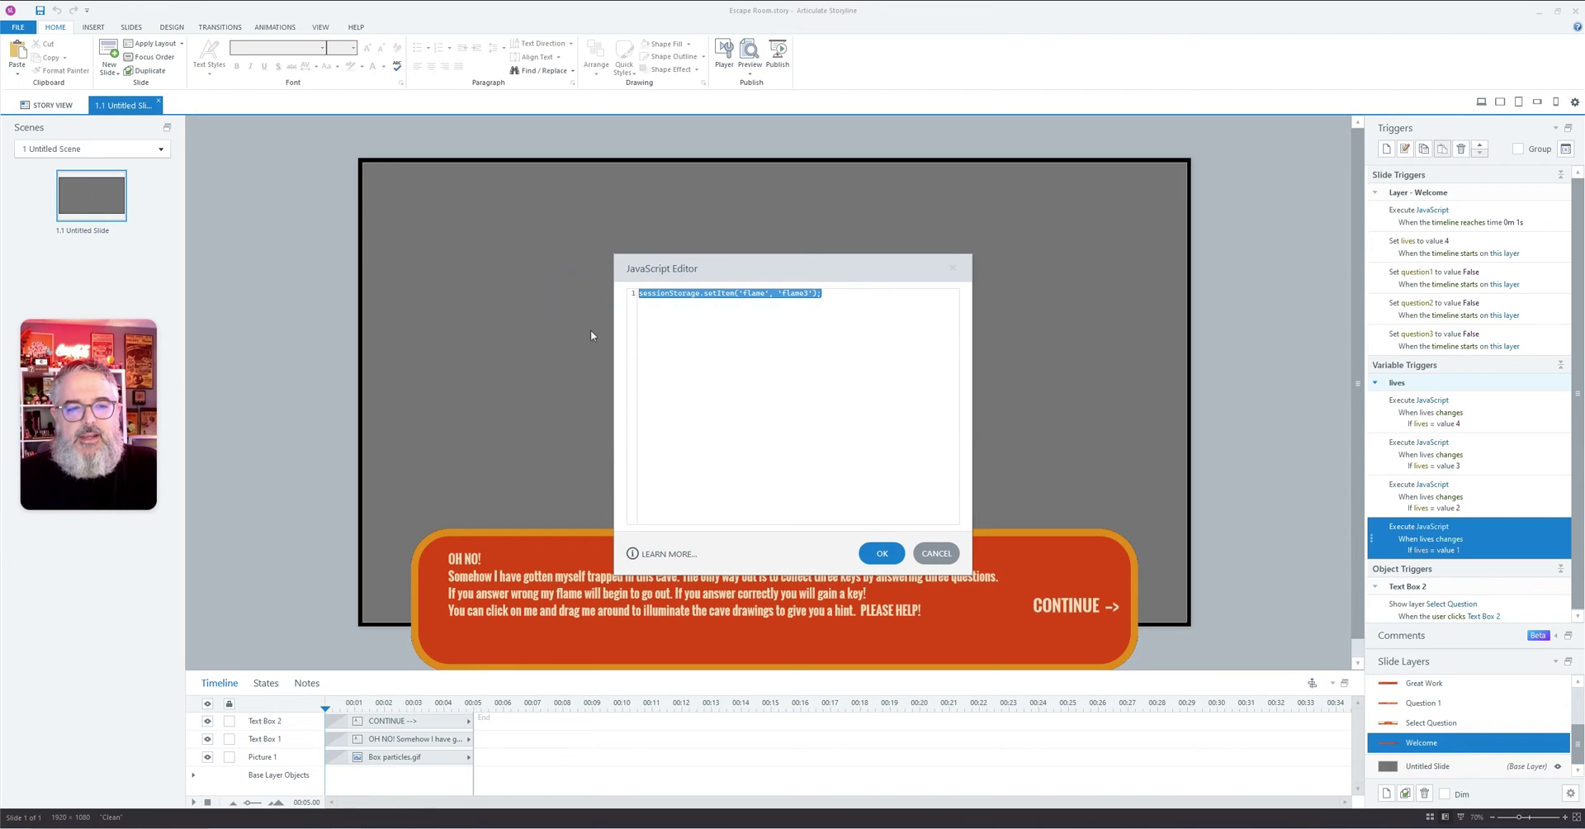
{"action": "left_click", "coordinate": [785, 307]}
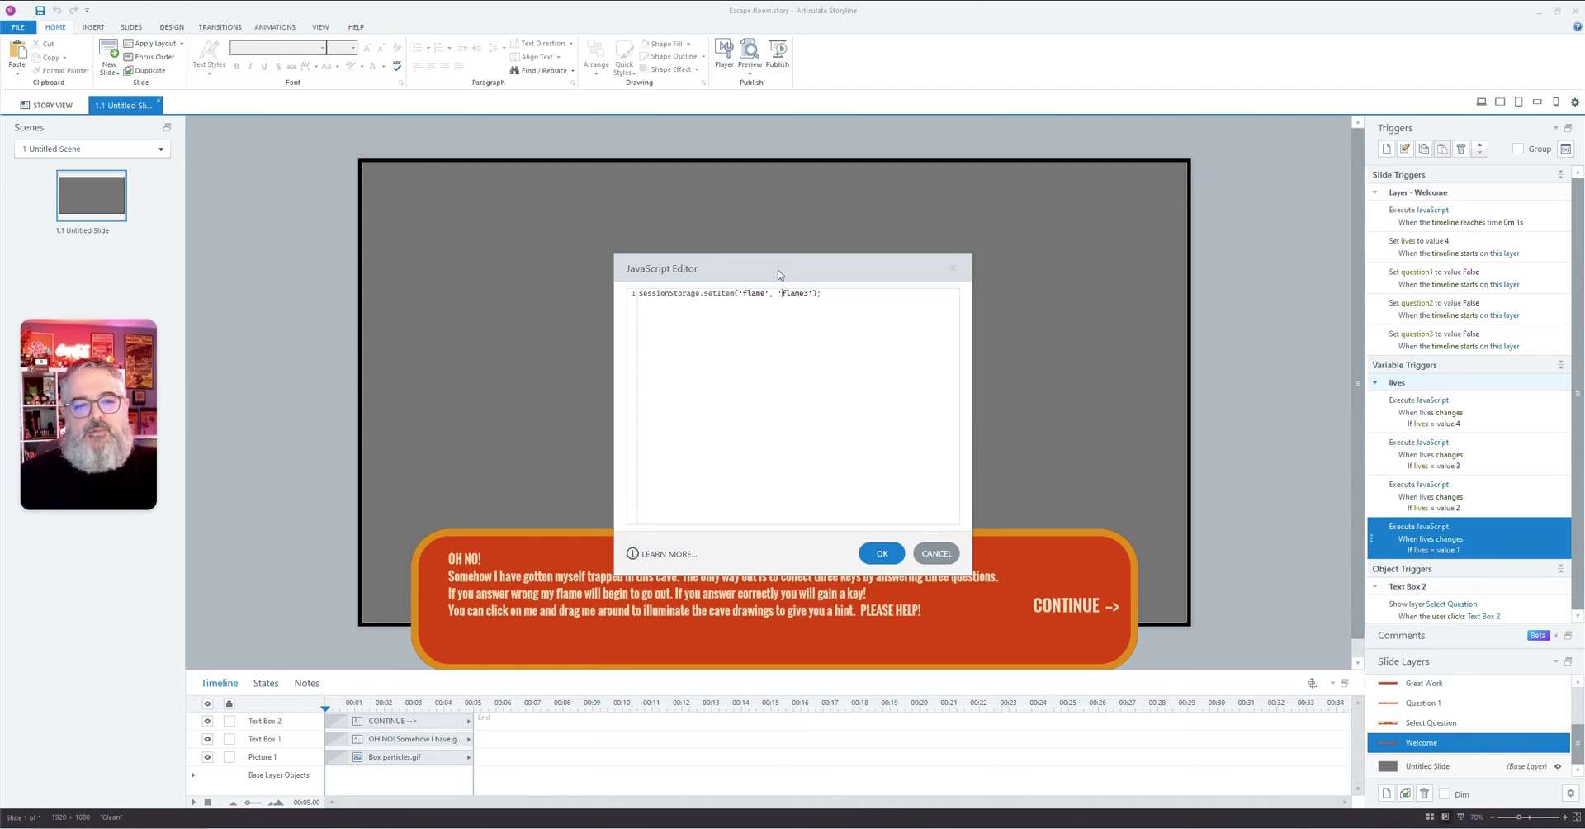
{"action": "left_click", "coordinate": [937, 553]}
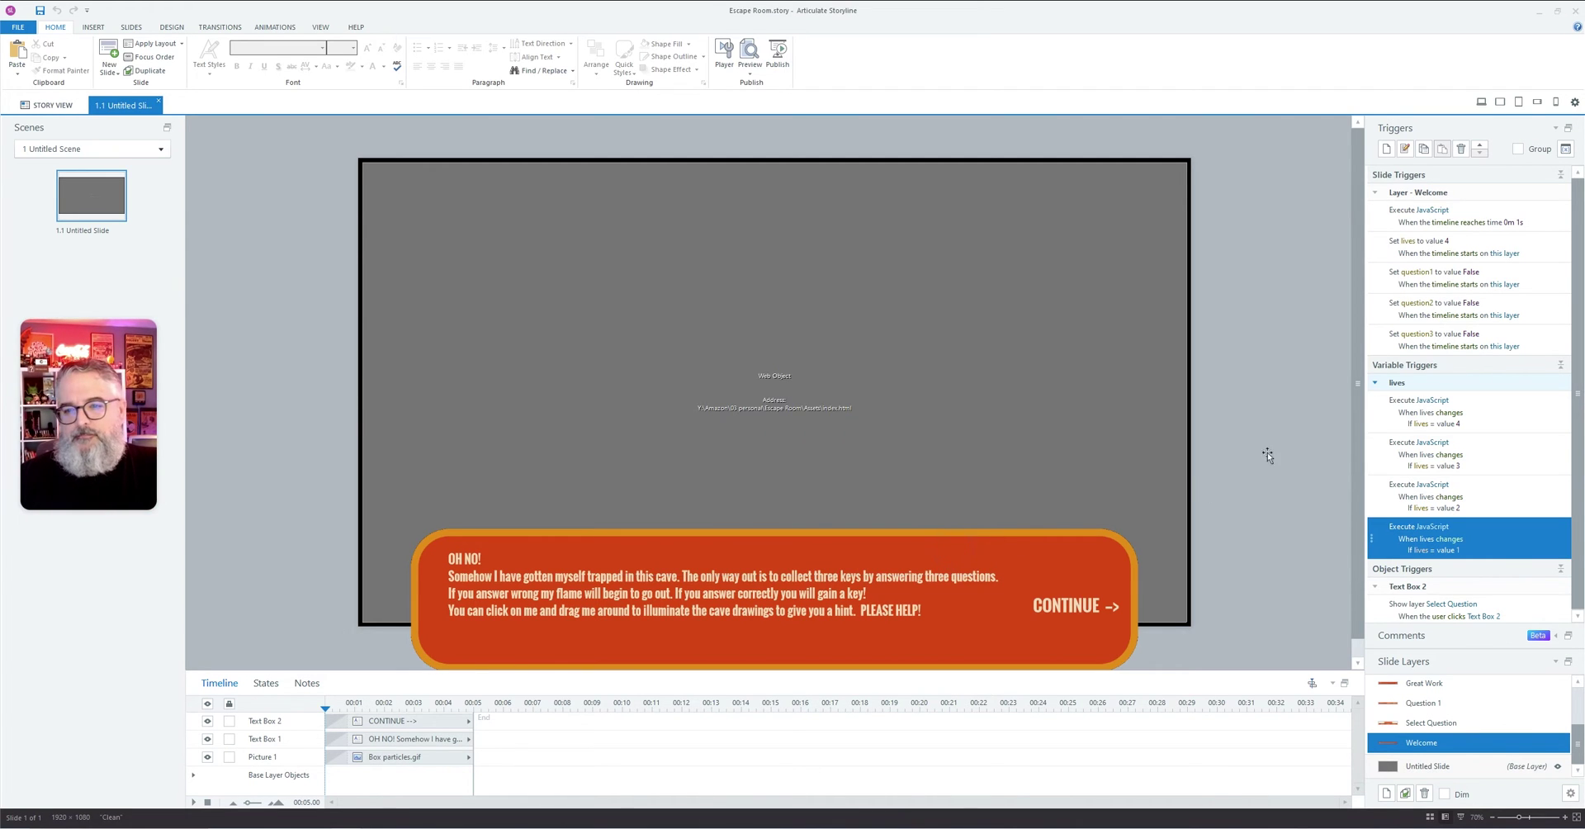
Step: View the Select Question, Question 1 and Great Work layers, then switch to the desktop space
{"action": "left_click", "coordinate": [1449, 723]}
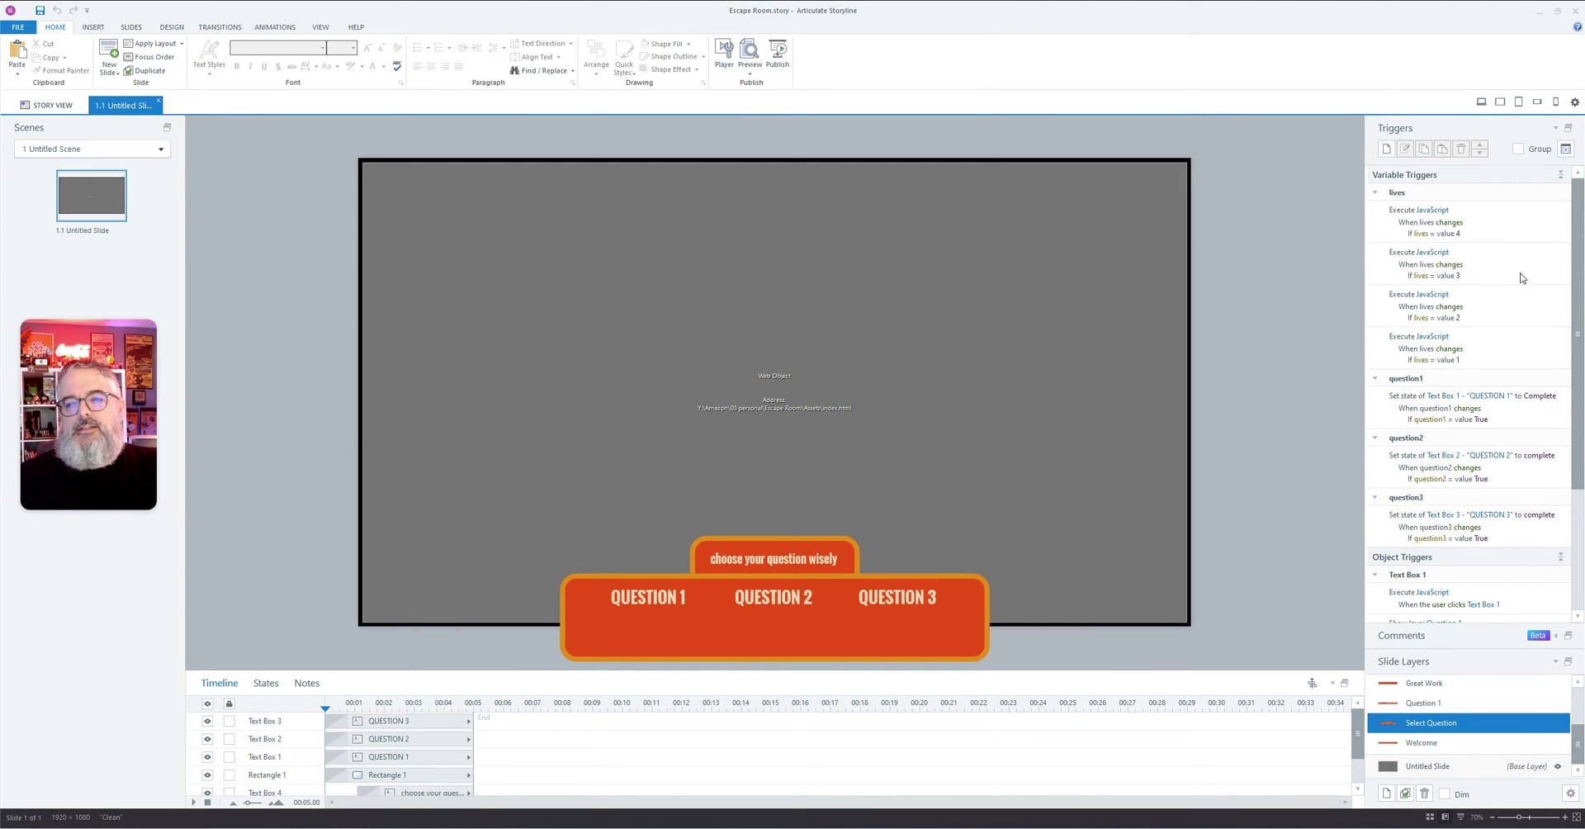
{"action": "left_click", "coordinate": [1476, 702]}
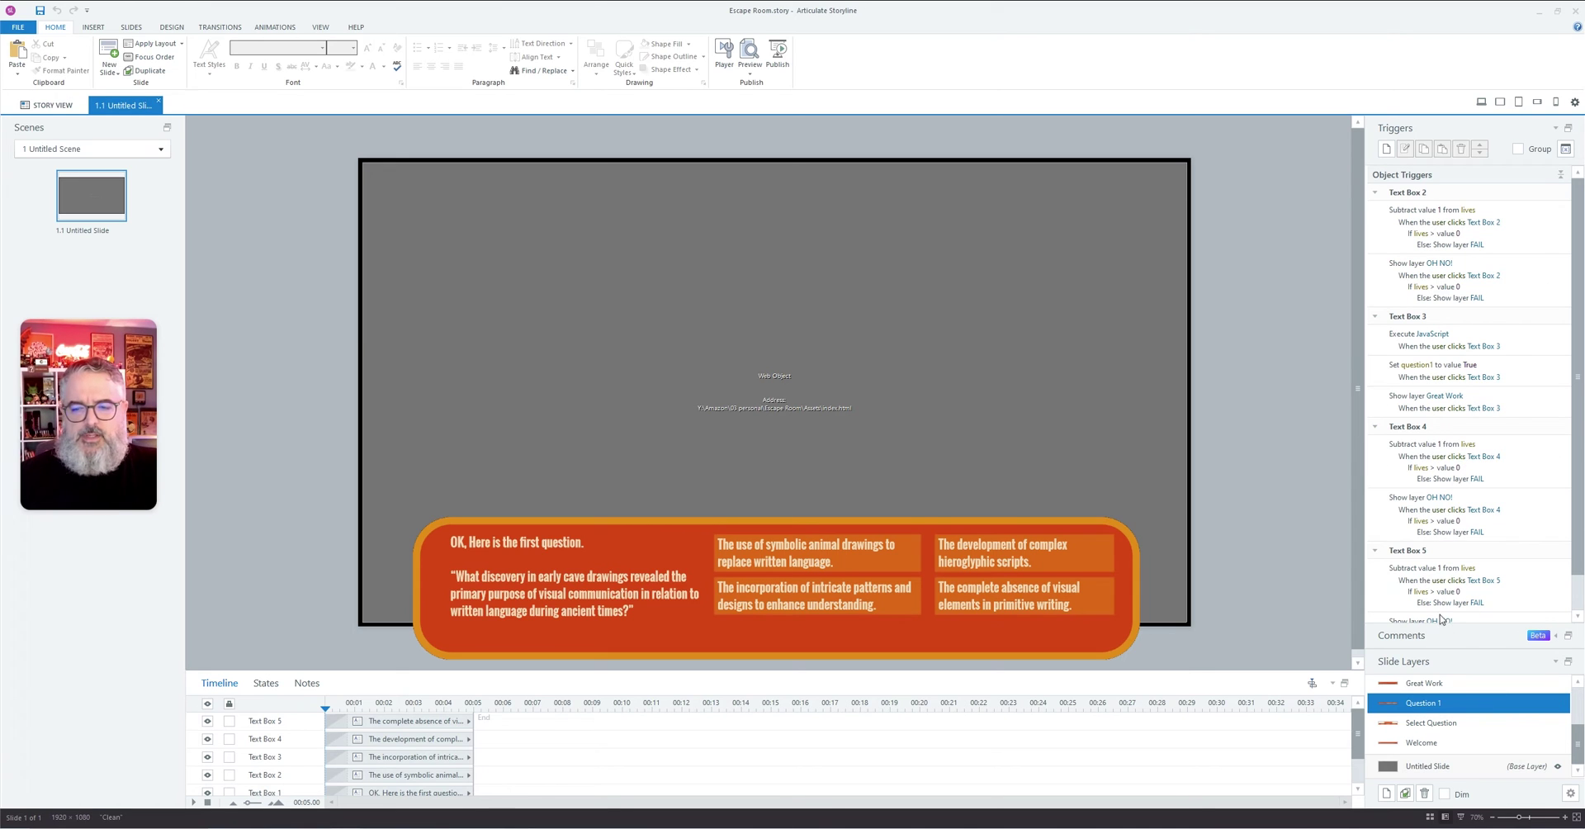
{"action": "left_click", "coordinate": [1462, 688]}
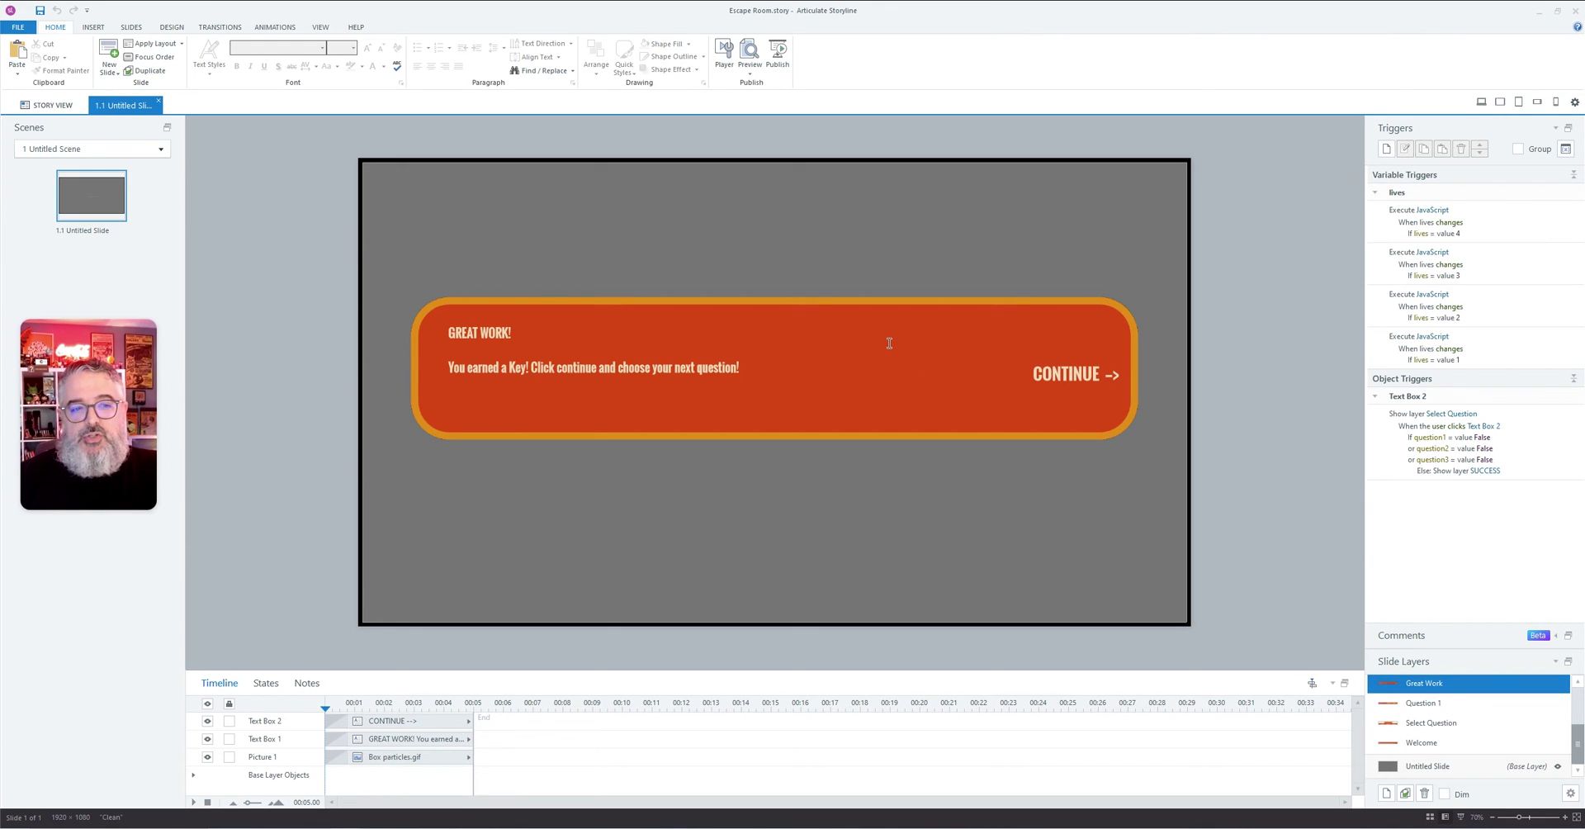
{"action": "key", "text": "ctrl+Right"}
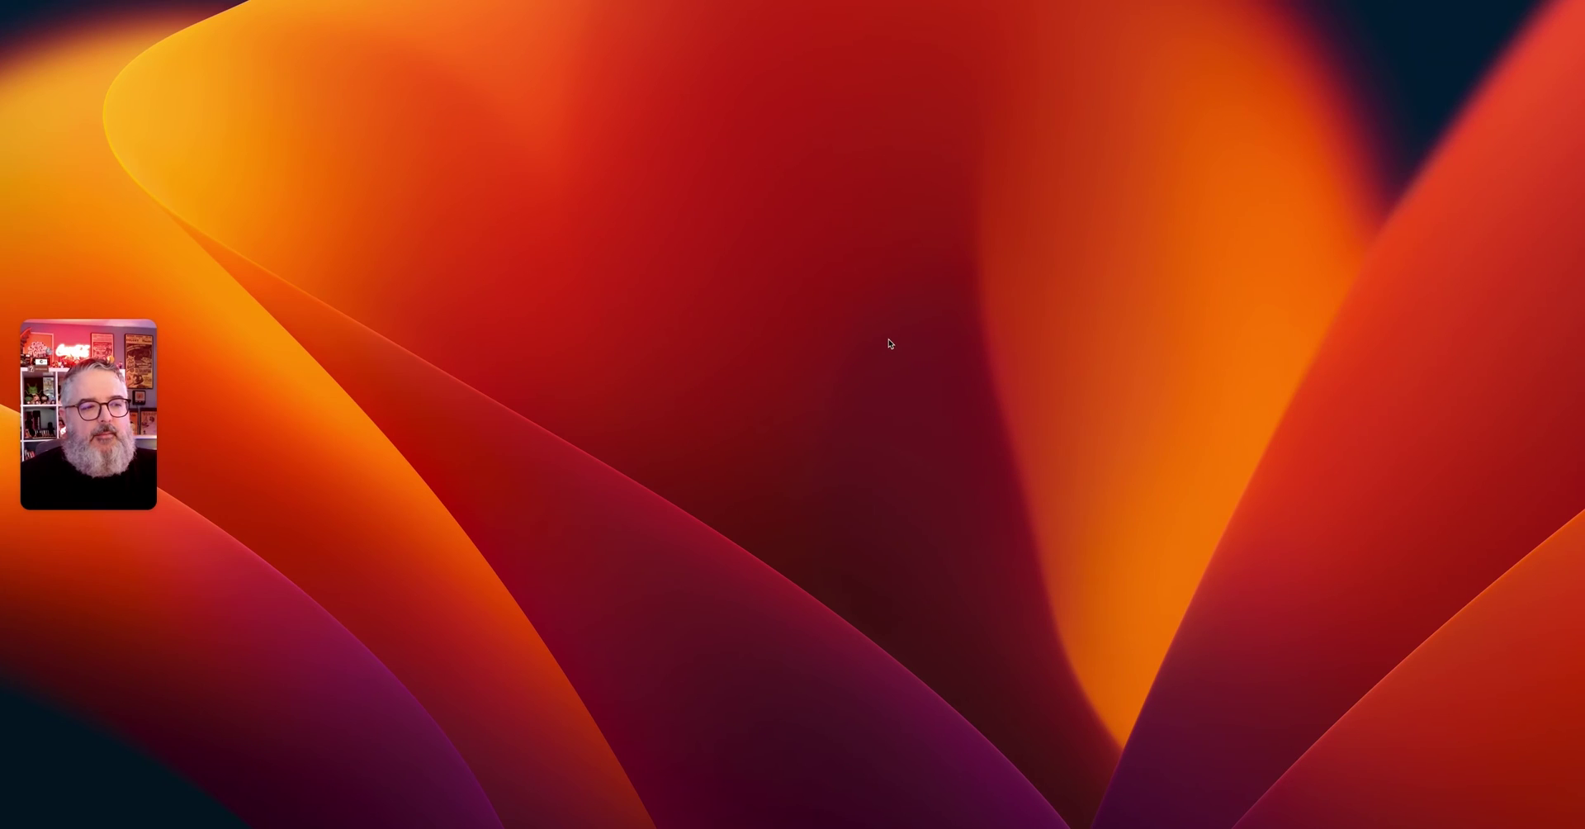
Step: Switch to the CodePen escape room pen and drag the divider down to enlarge the HTML and JS editors
{"action": "key", "text": "ctrl+Left"}
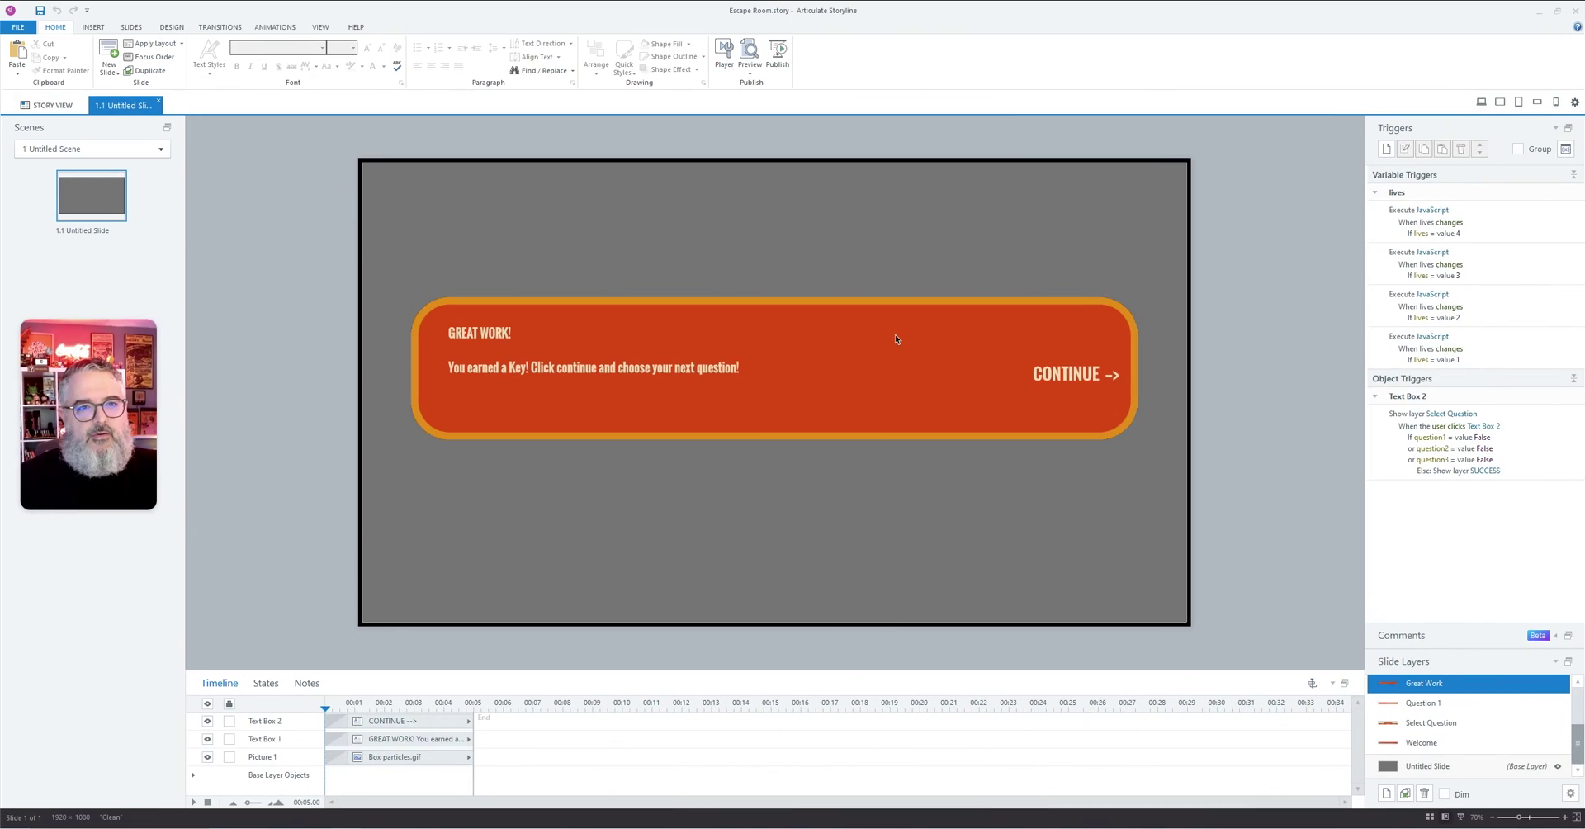
{"action": "key", "text": "ctrl+Left"}
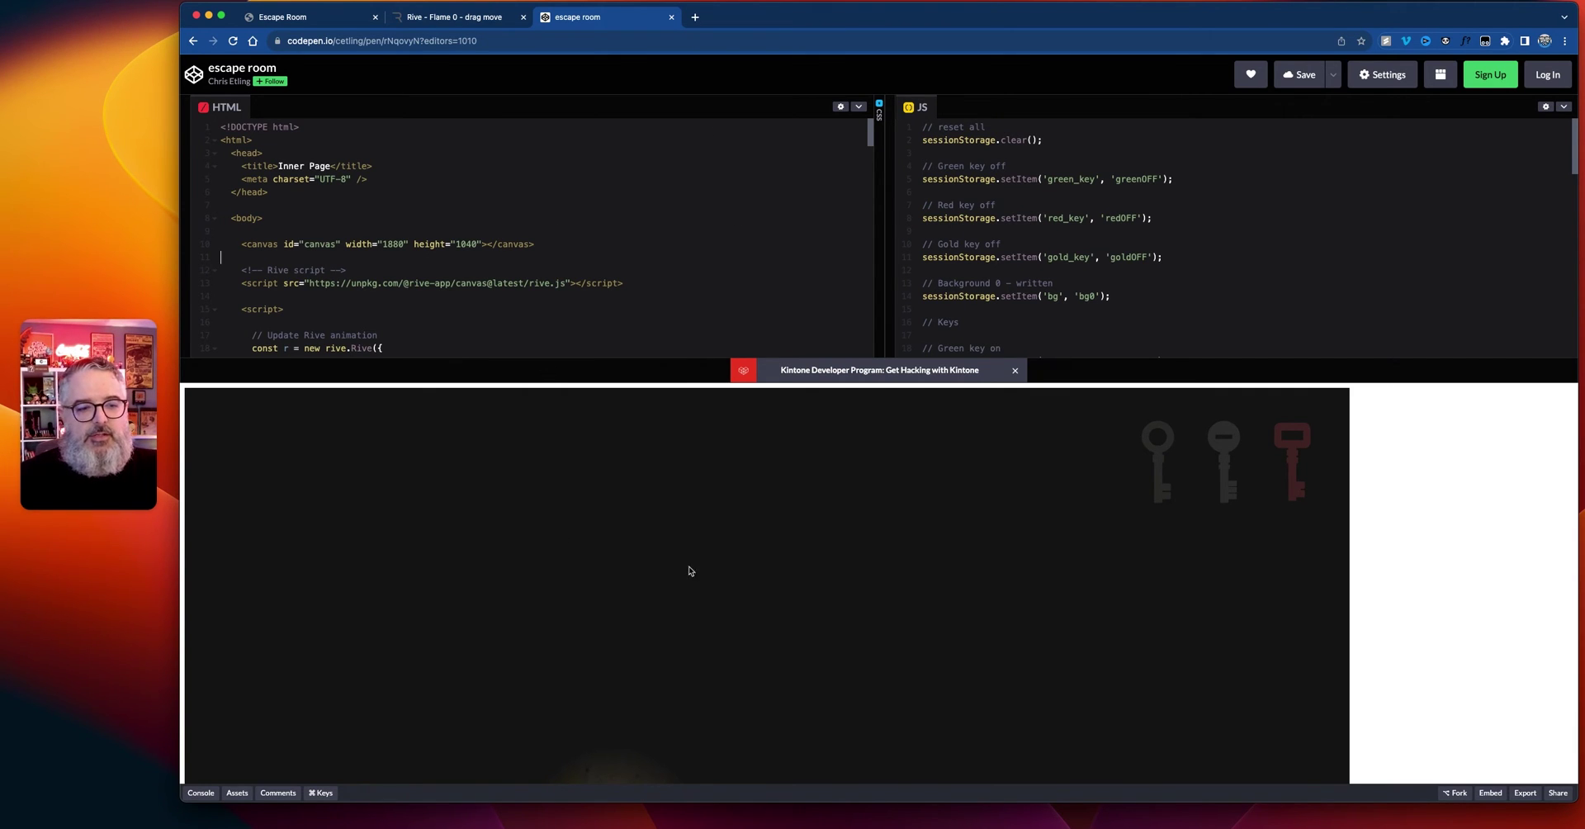
{"action": "scroll", "coordinate": [687, 570], "scroll_direction": "down", "scroll_amount": 5}
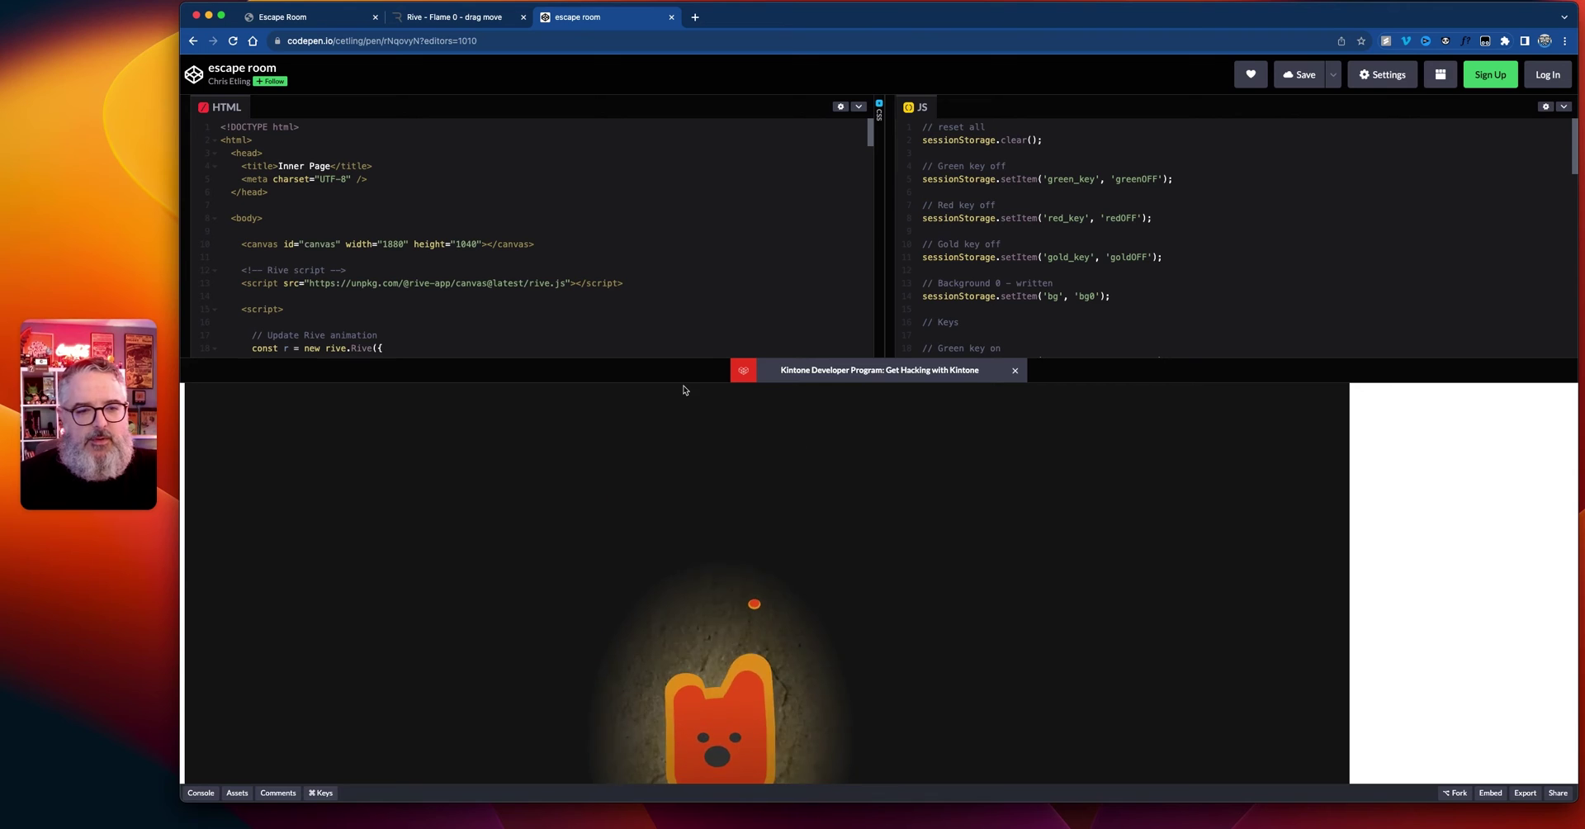
{"action": "left_click_drag", "start_coordinate": [690, 539], "coordinate": [697, 658]}
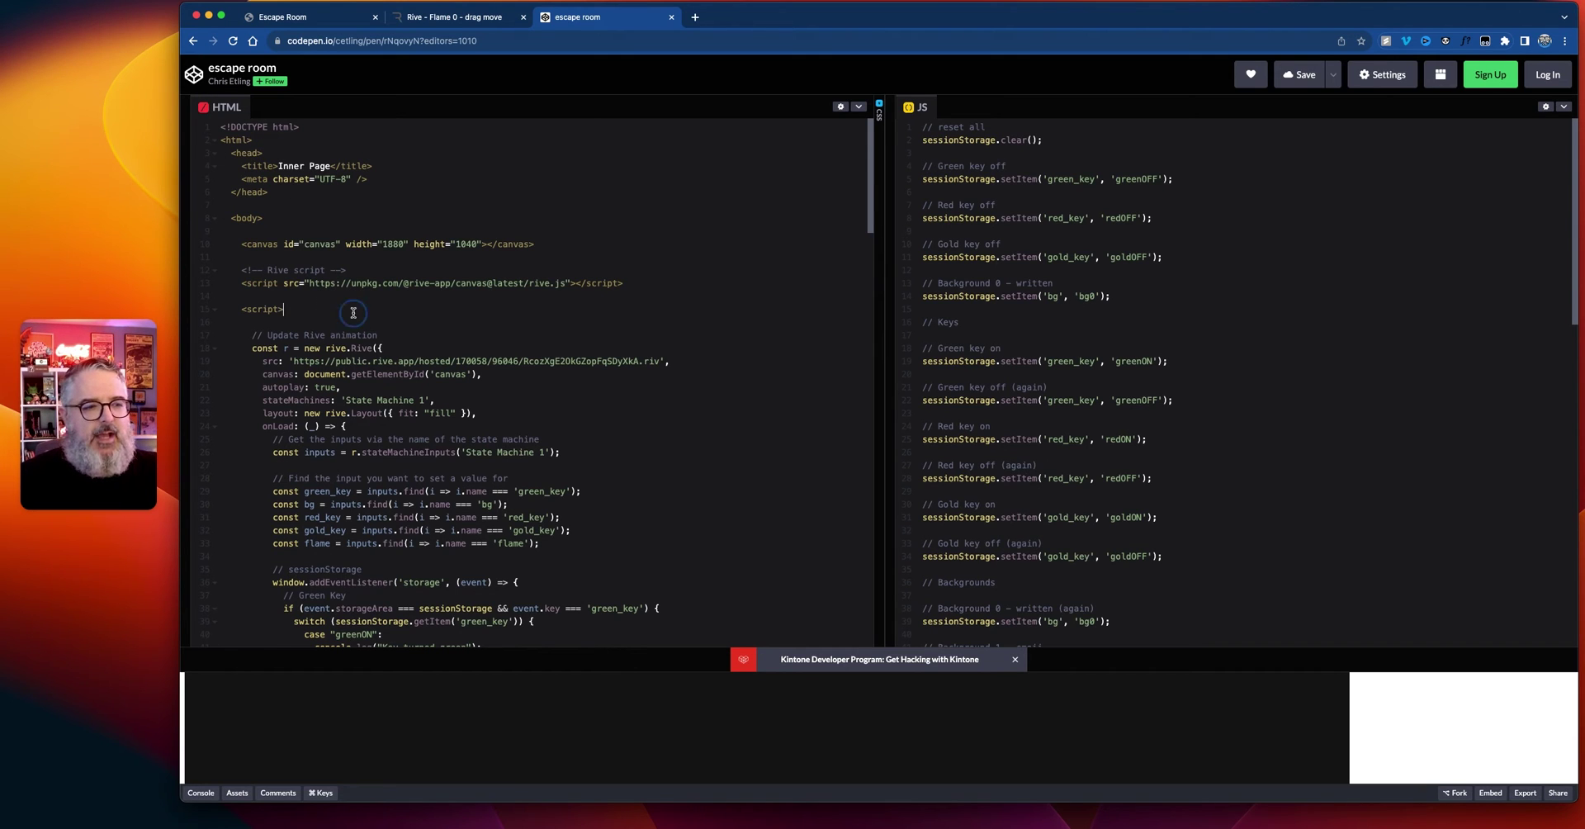
{"action": "left_click_drag", "start_coordinate": [239, 311], "coordinate": [634, 546]}
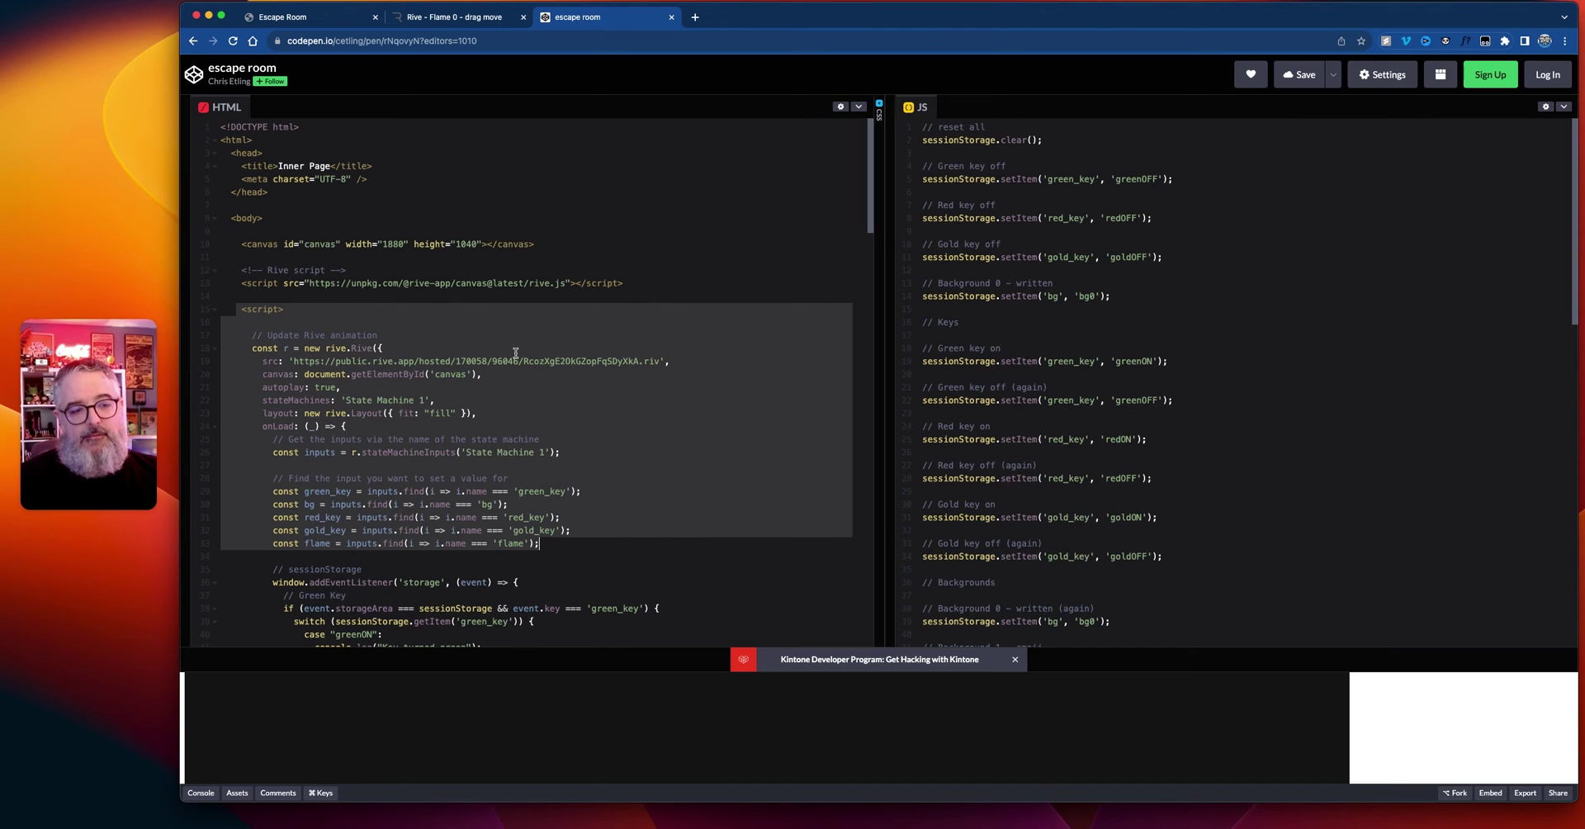
{"action": "scroll", "coordinate": [515, 352], "scroll_direction": "down", "scroll_amount": 5}
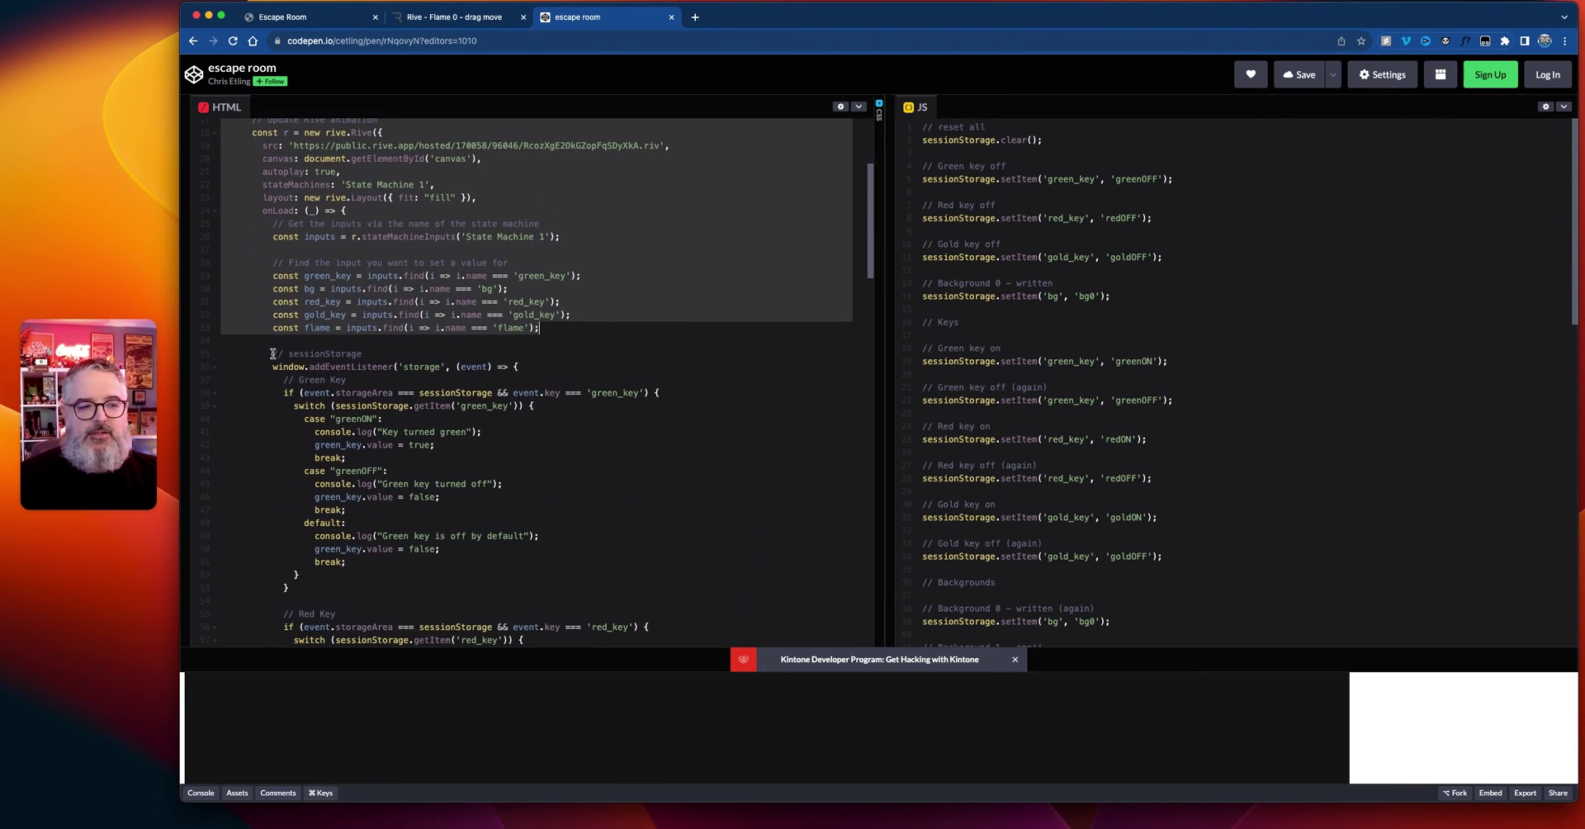
{"action": "left_click_drag", "start_coordinate": [271, 354], "coordinate": [537, 368]}
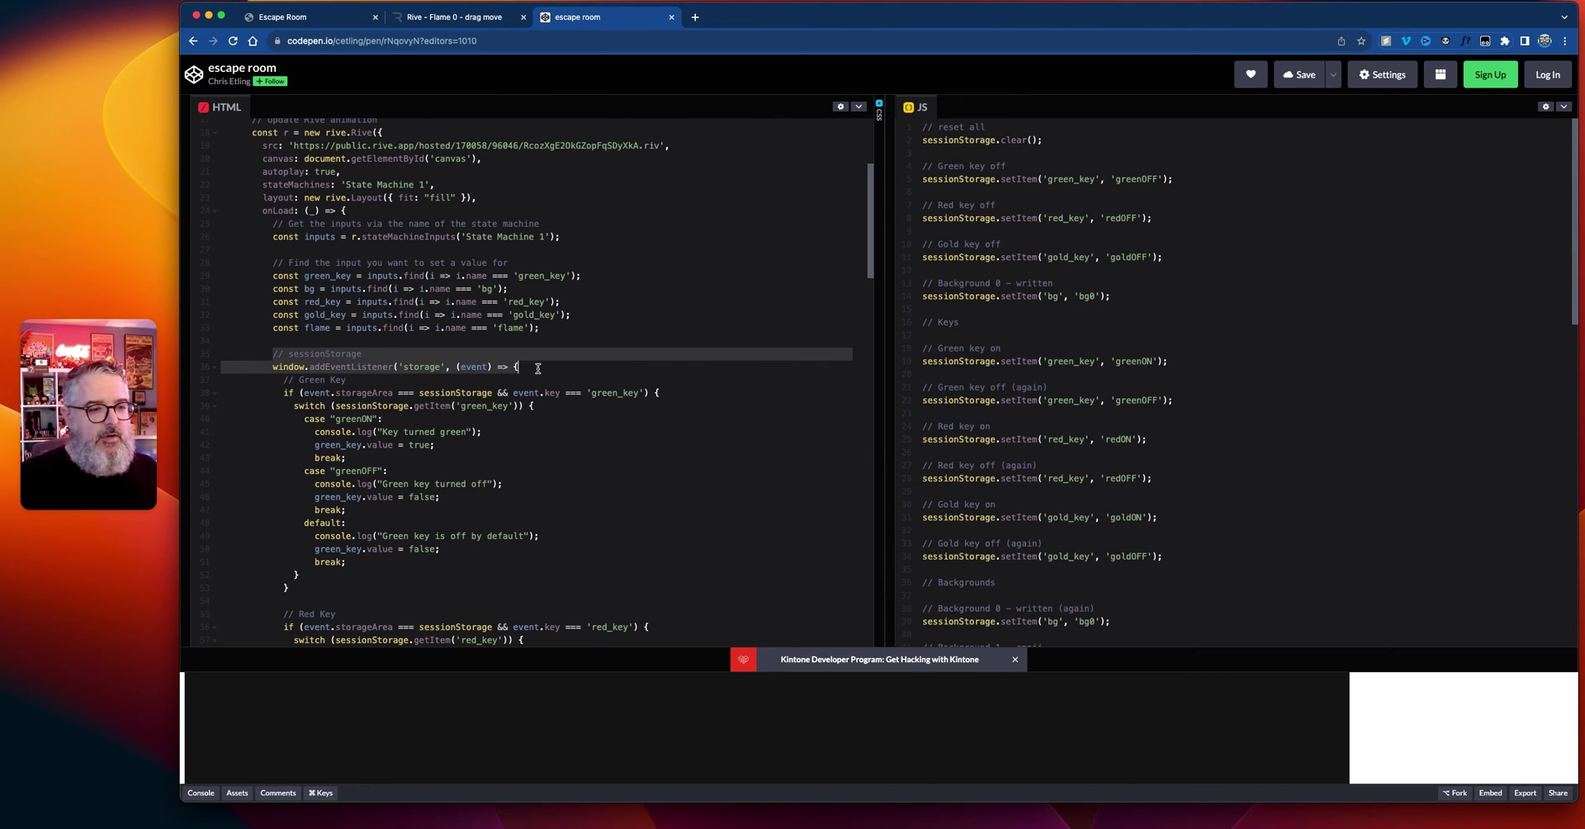
{"action": "scroll", "coordinate": [369, 389], "scroll_direction": "down", "scroll_amount": 3}
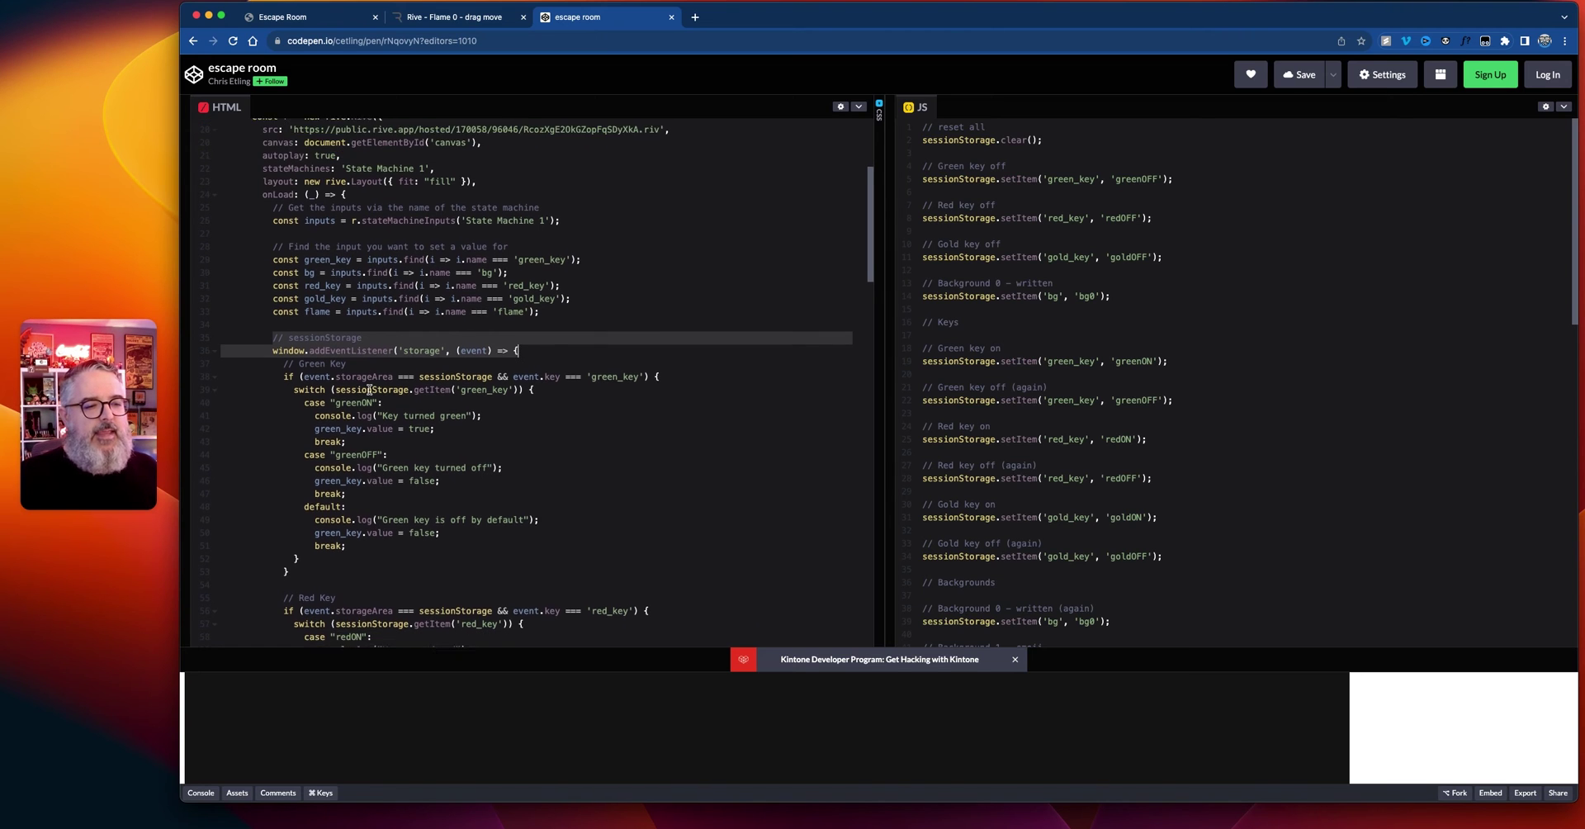
{"action": "scroll", "coordinate": [371, 385], "scroll_direction": "down", "scroll_amount": 4}
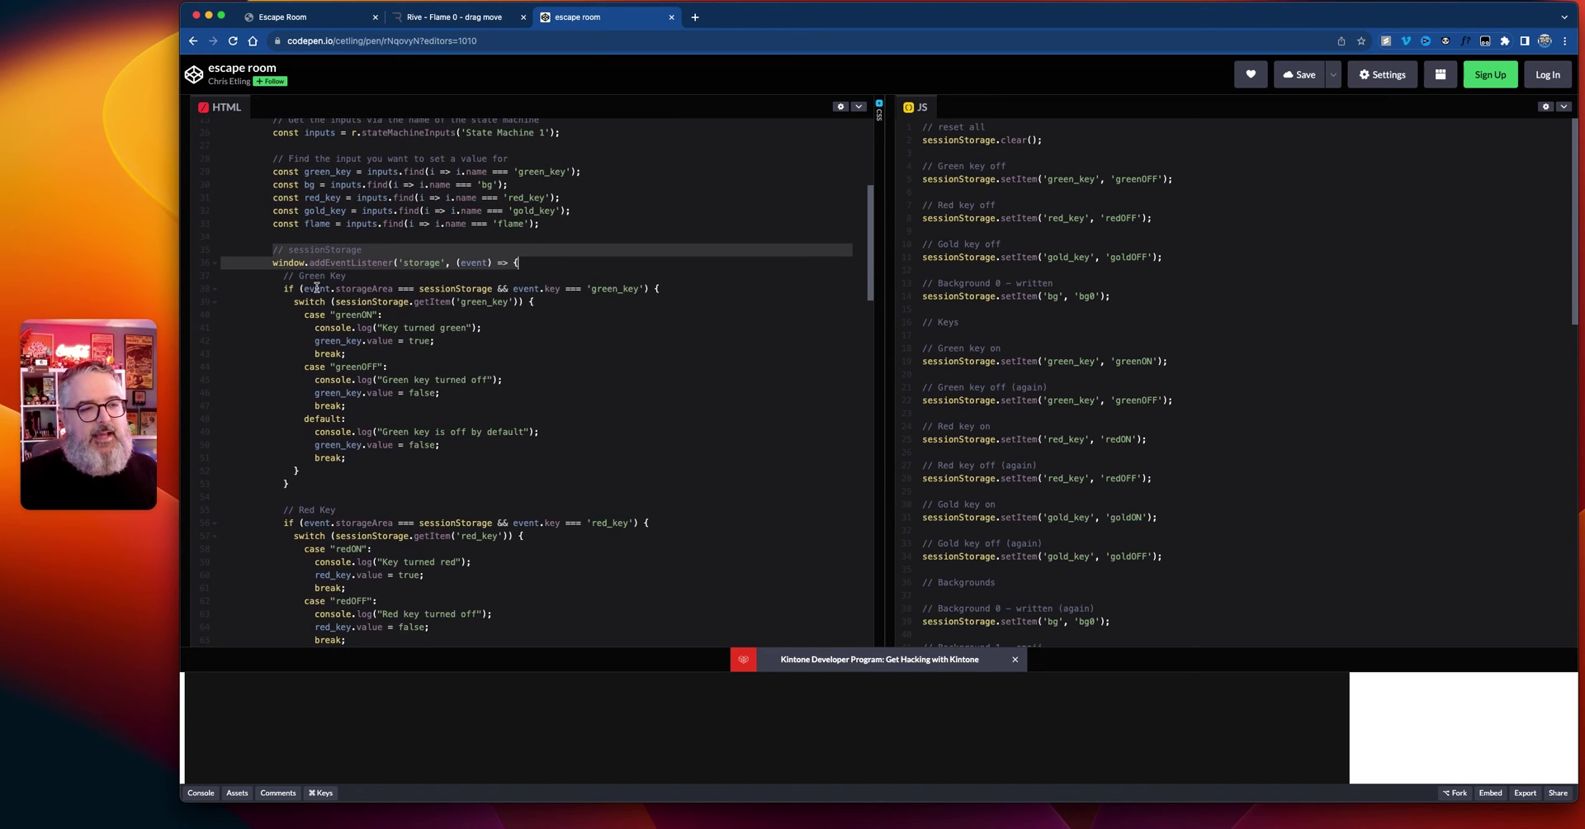
{"action": "left_click_drag", "start_coordinate": [262, 276], "coordinate": [467, 494]}
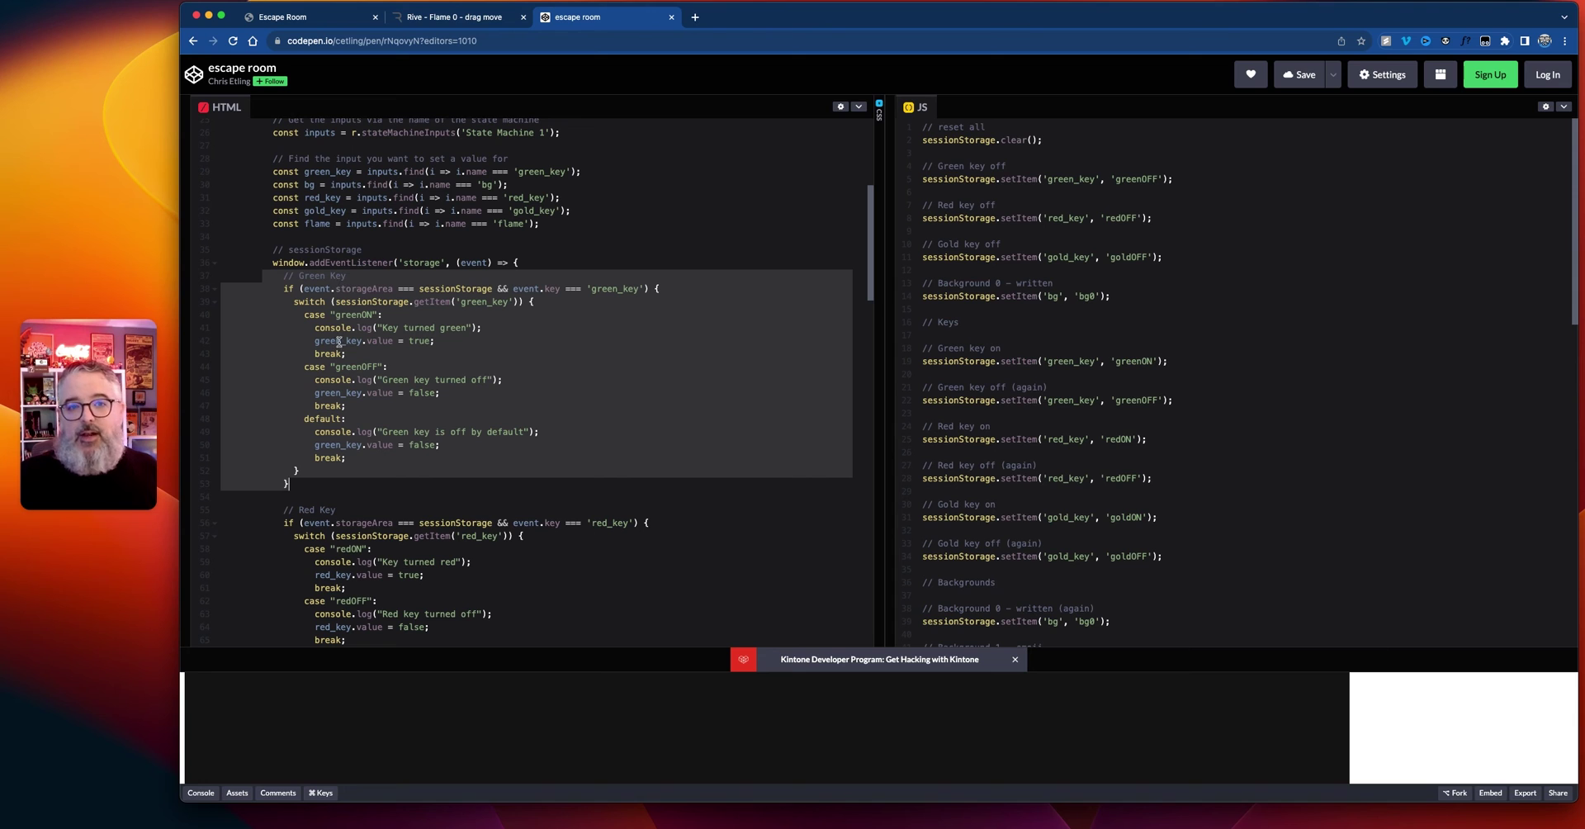
Step: Highlight the Background change and Flame change handler blocks in the JS, then scroll back to the top
{"action": "scroll", "coordinate": [351, 507], "scroll_direction": "down", "scroll_amount": 10}
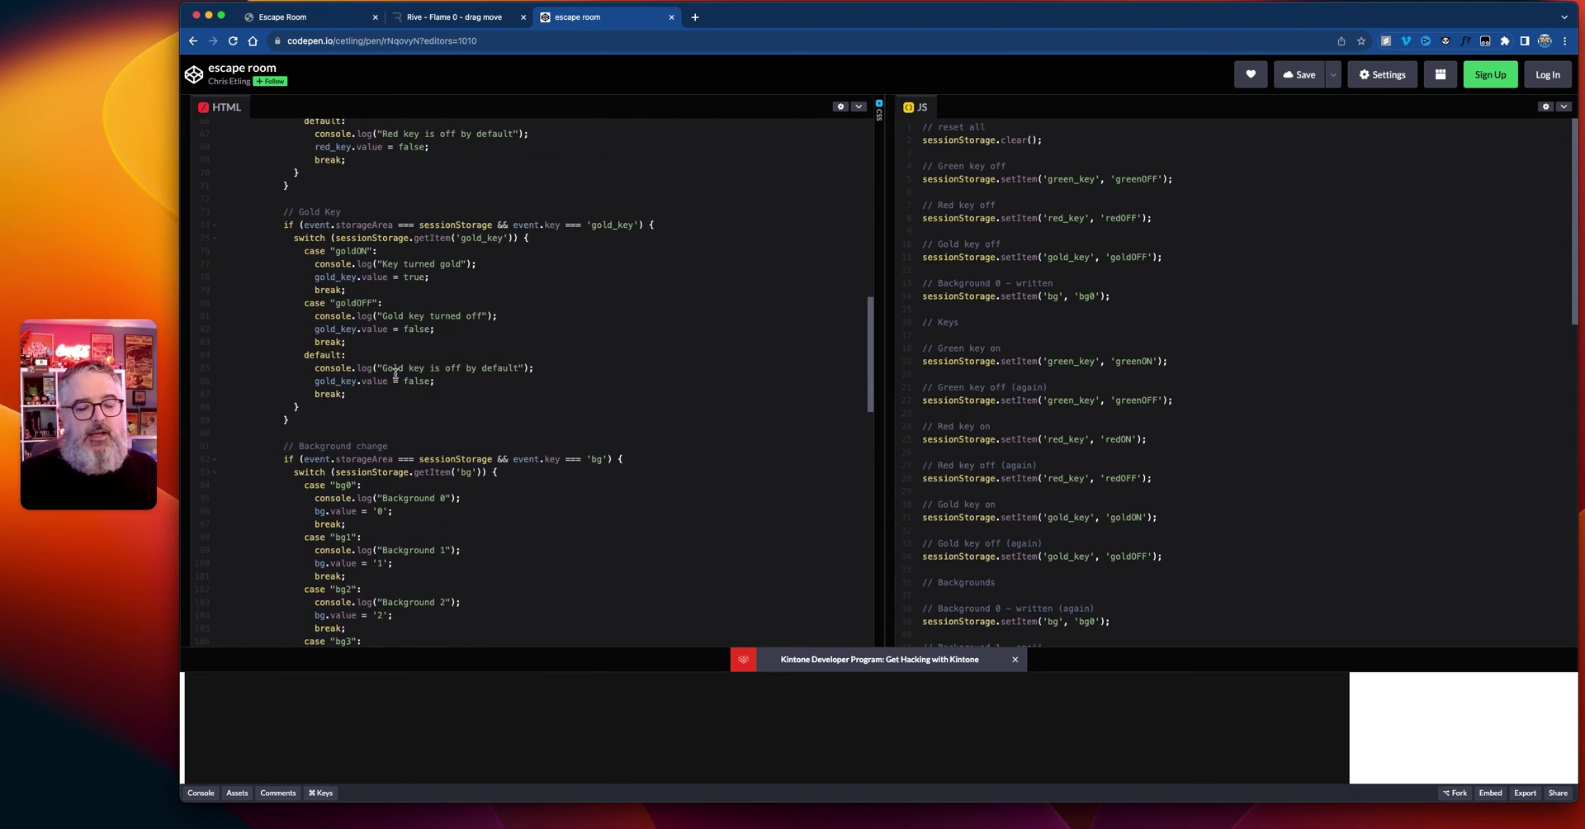
{"action": "scroll", "coordinate": [396, 373], "scroll_direction": "down", "scroll_amount": 4}
{"action": "scroll", "coordinate": [394, 366], "scroll_direction": "down", "scroll_amount": 1}
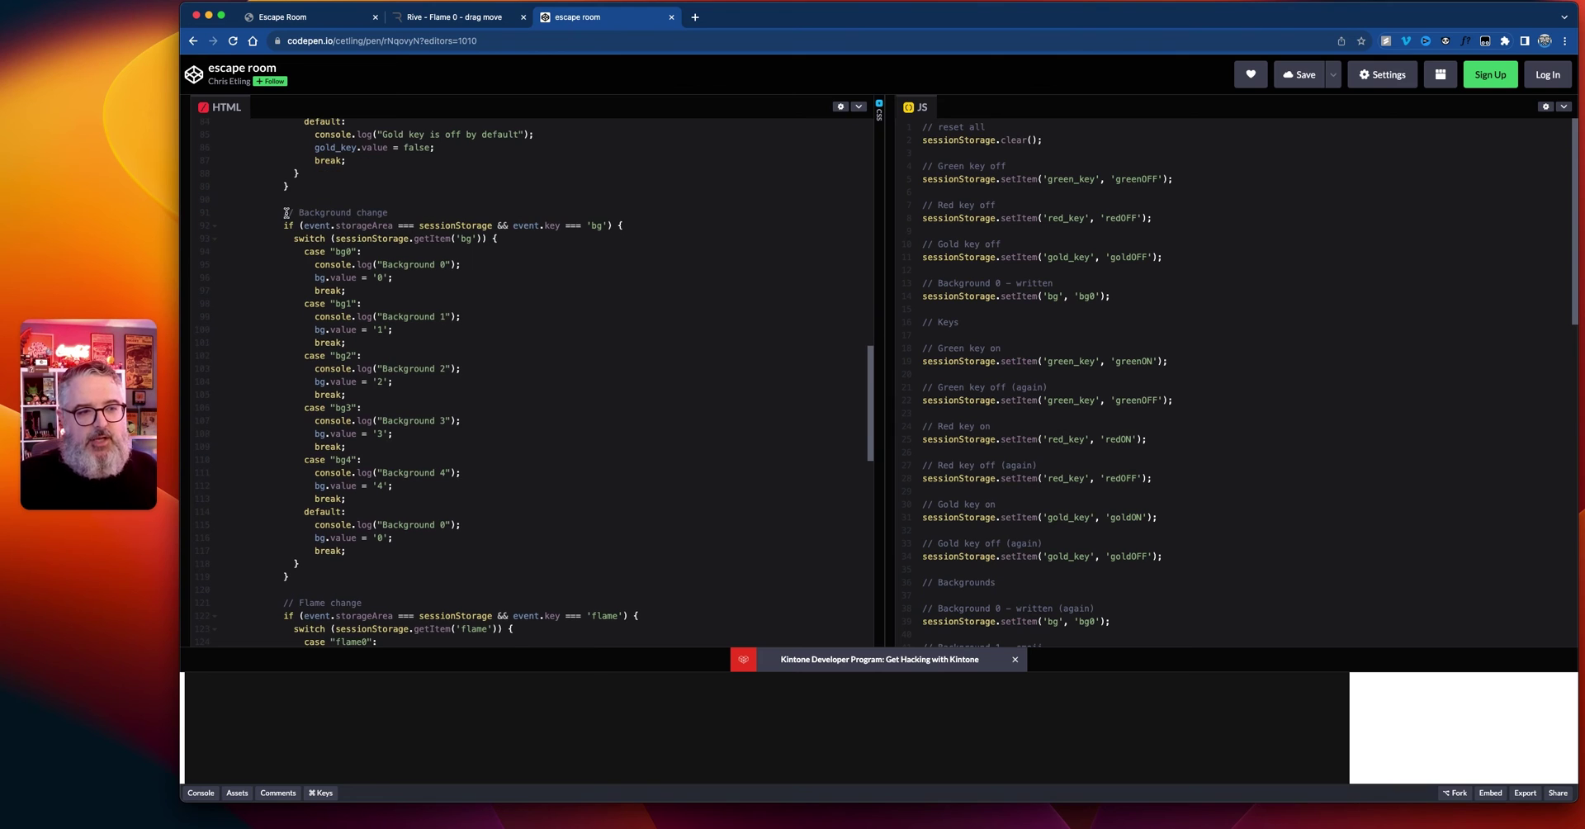
{"action": "left_click_drag", "start_coordinate": [284, 212], "coordinate": [549, 562]}
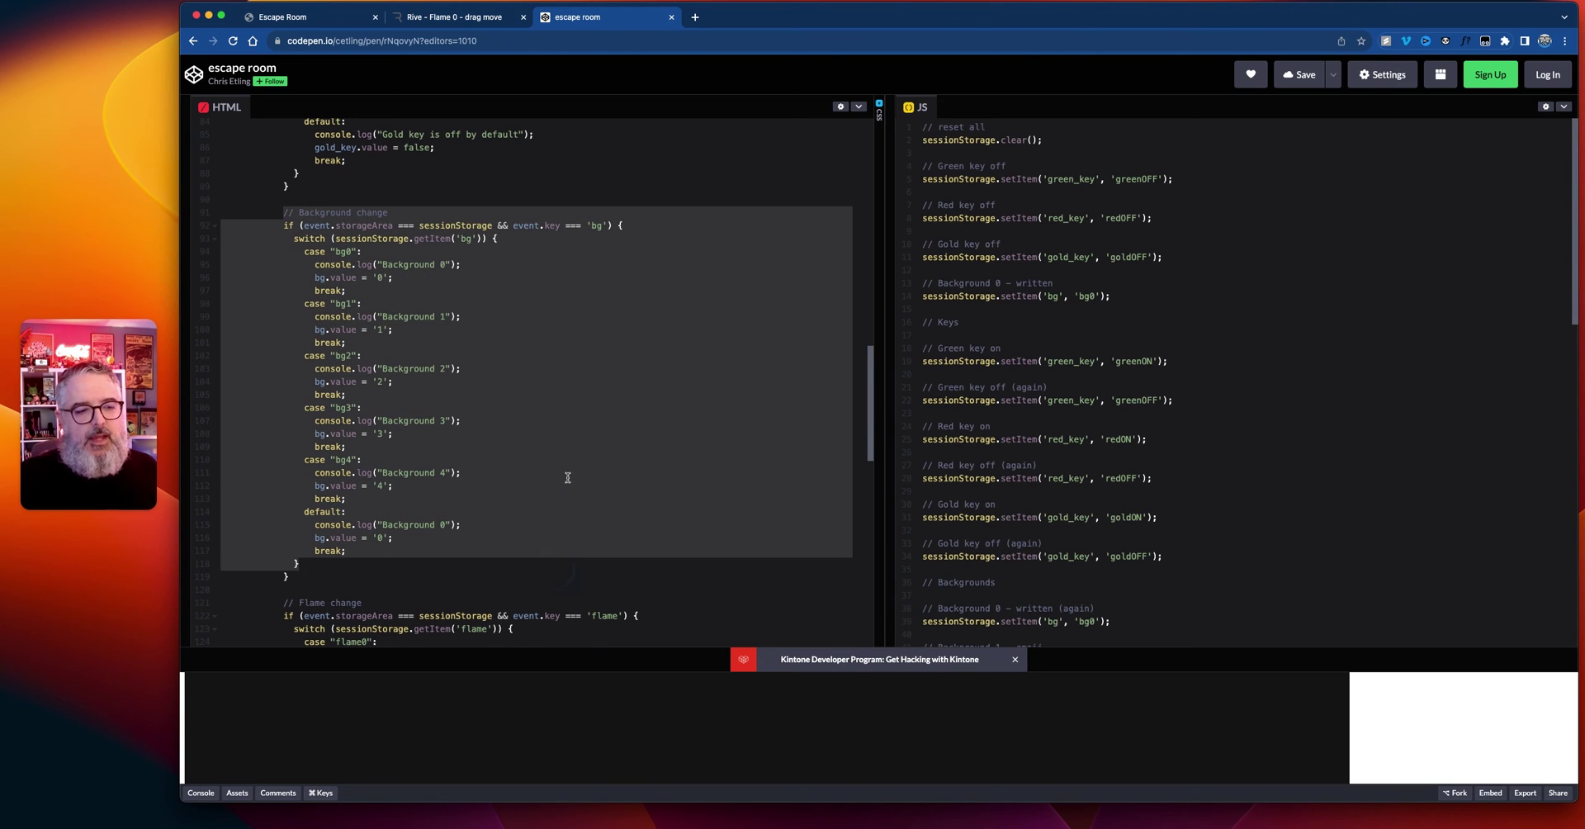
{"action": "scroll", "coordinate": [570, 475], "scroll_direction": "down", "scroll_amount": 6}
{"action": "scroll", "coordinate": [221, 303], "scroll_direction": "down", "scroll_amount": 2}
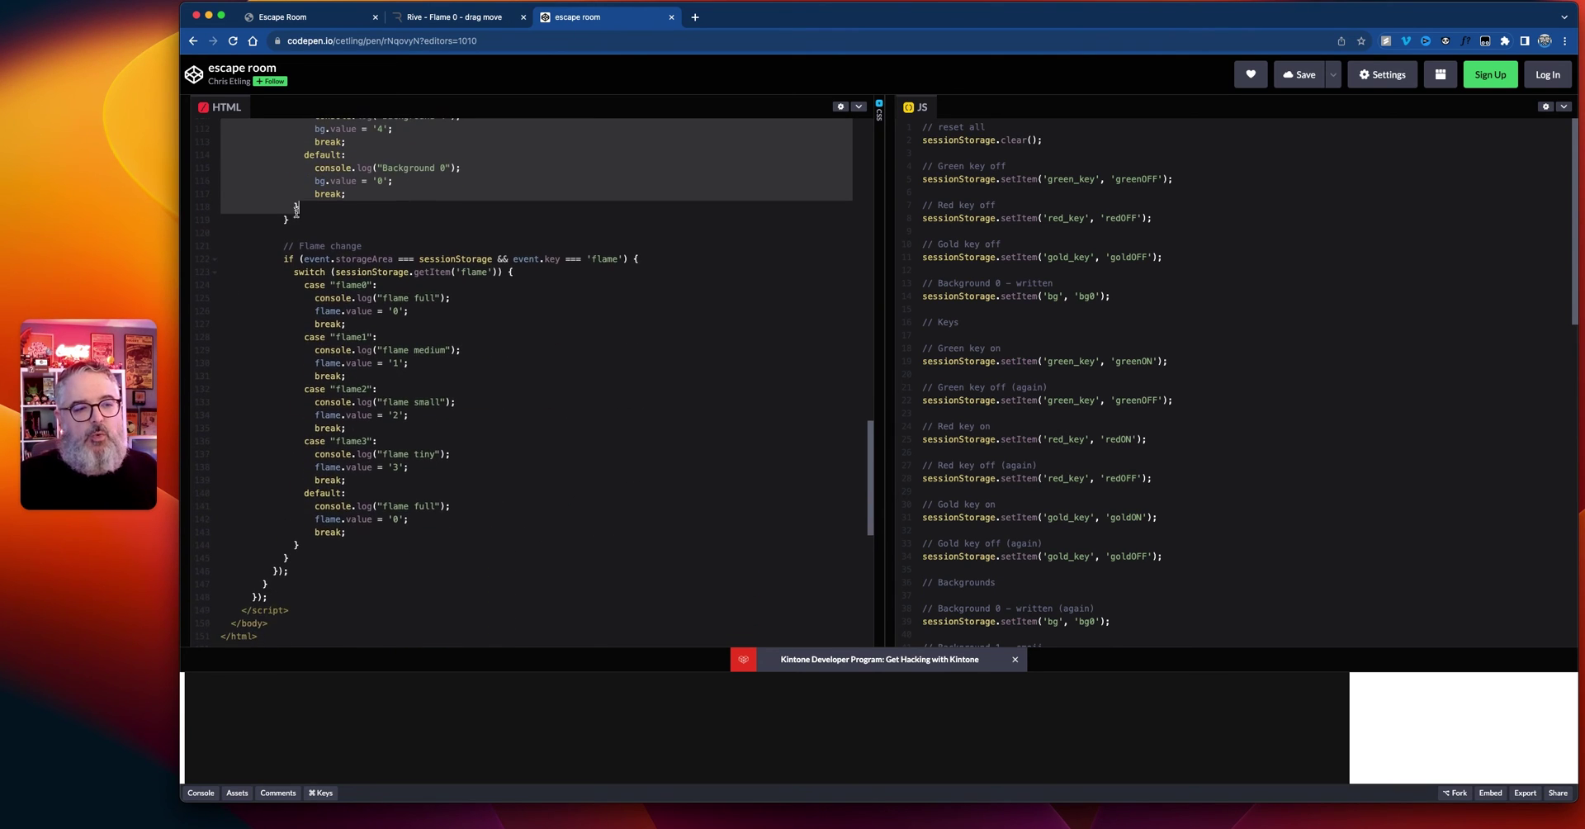
{"action": "left_click_drag", "start_coordinate": [279, 250], "coordinate": [463, 524]}
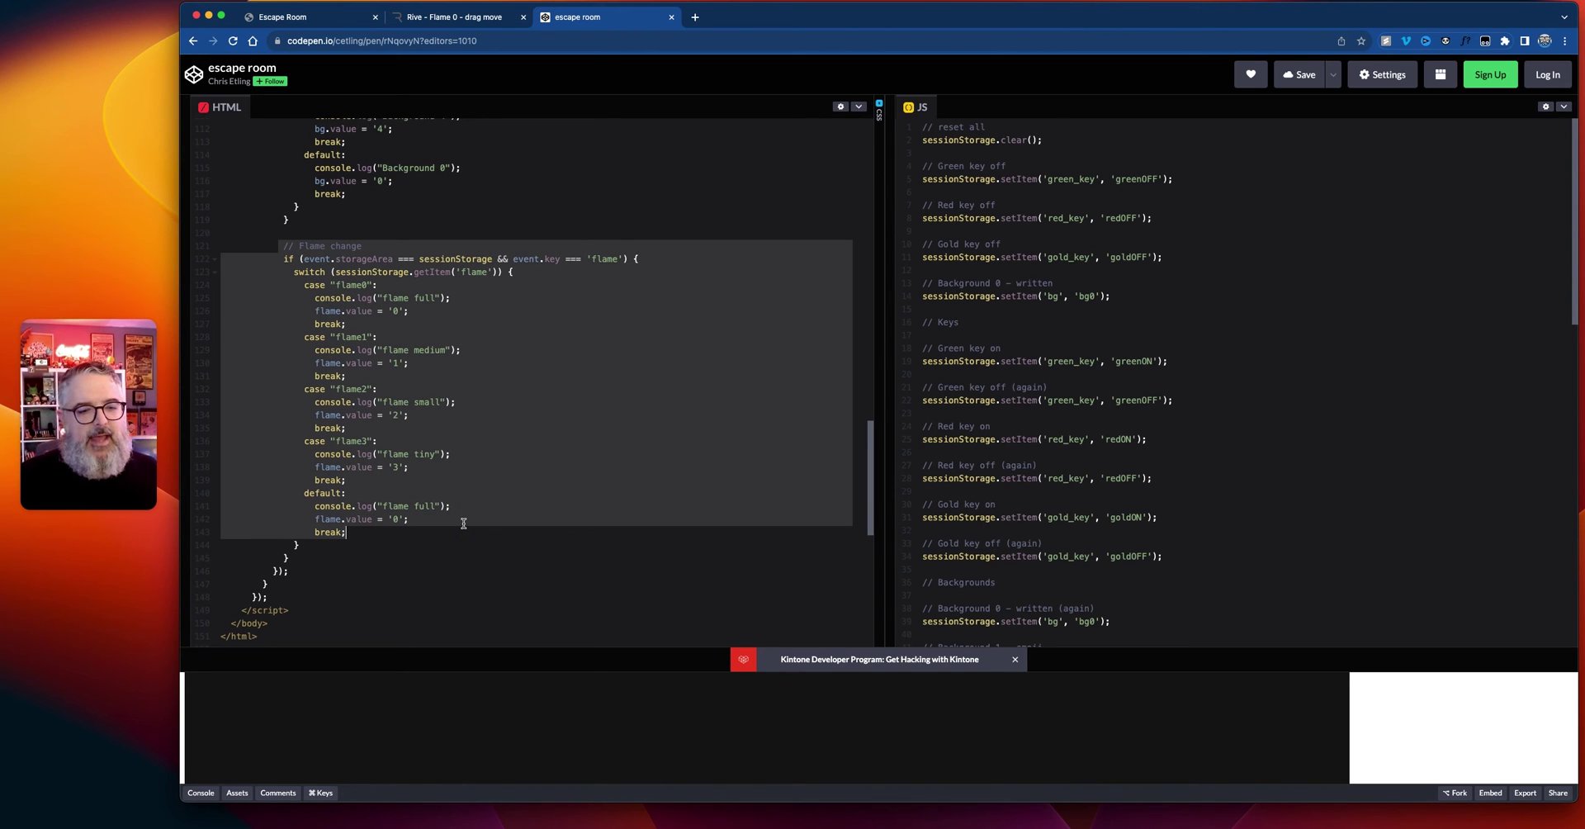
{"action": "scroll", "coordinate": [464, 524], "scroll_direction": "down", "scroll_amount": 7}
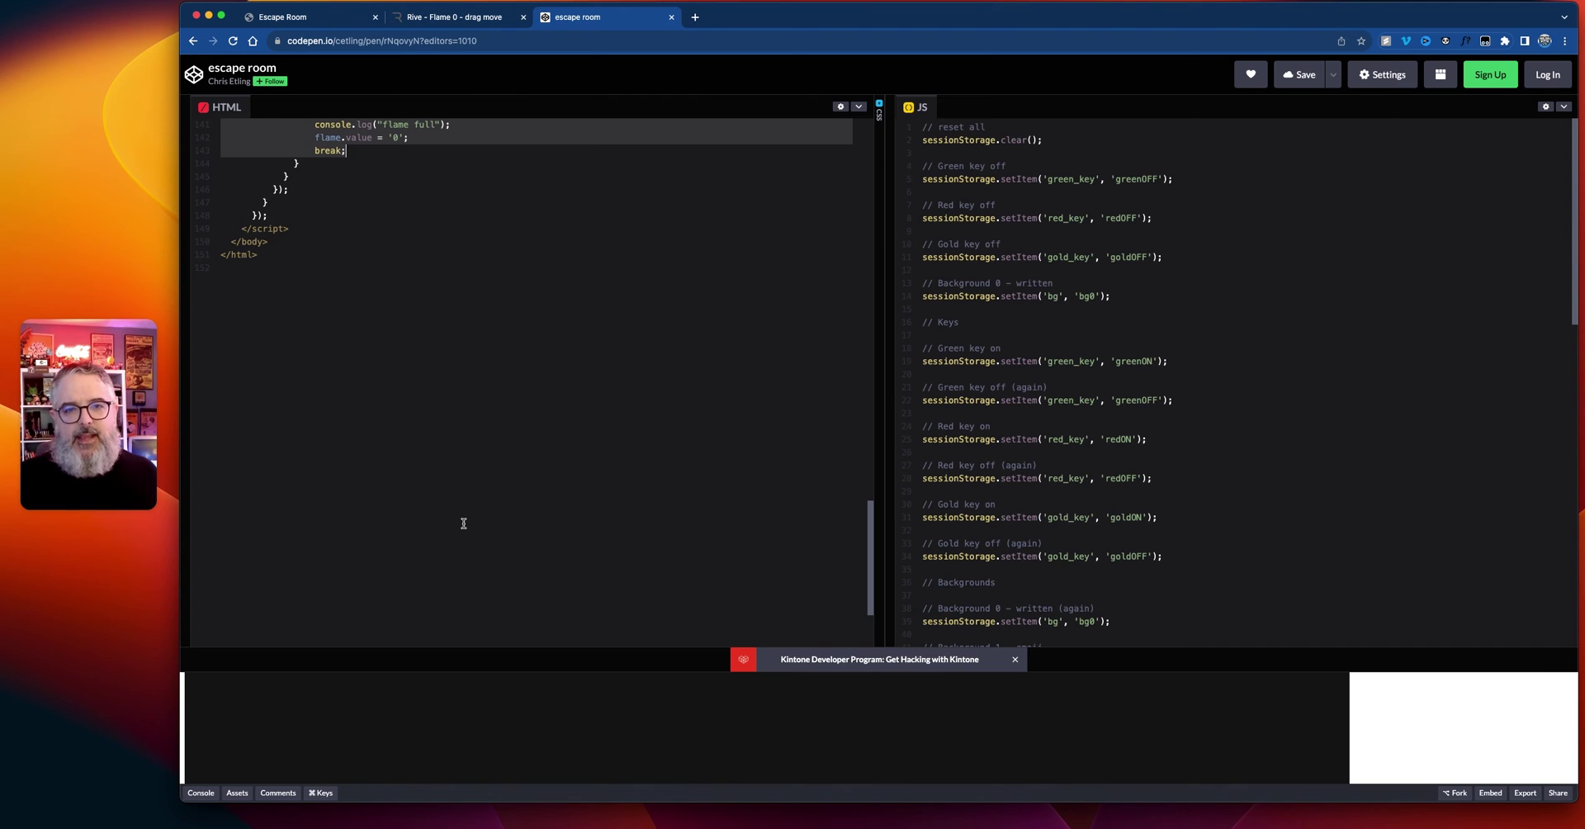
{"action": "scroll", "coordinate": [506, 432], "scroll_direction": "up", "scroll_amount": 12}
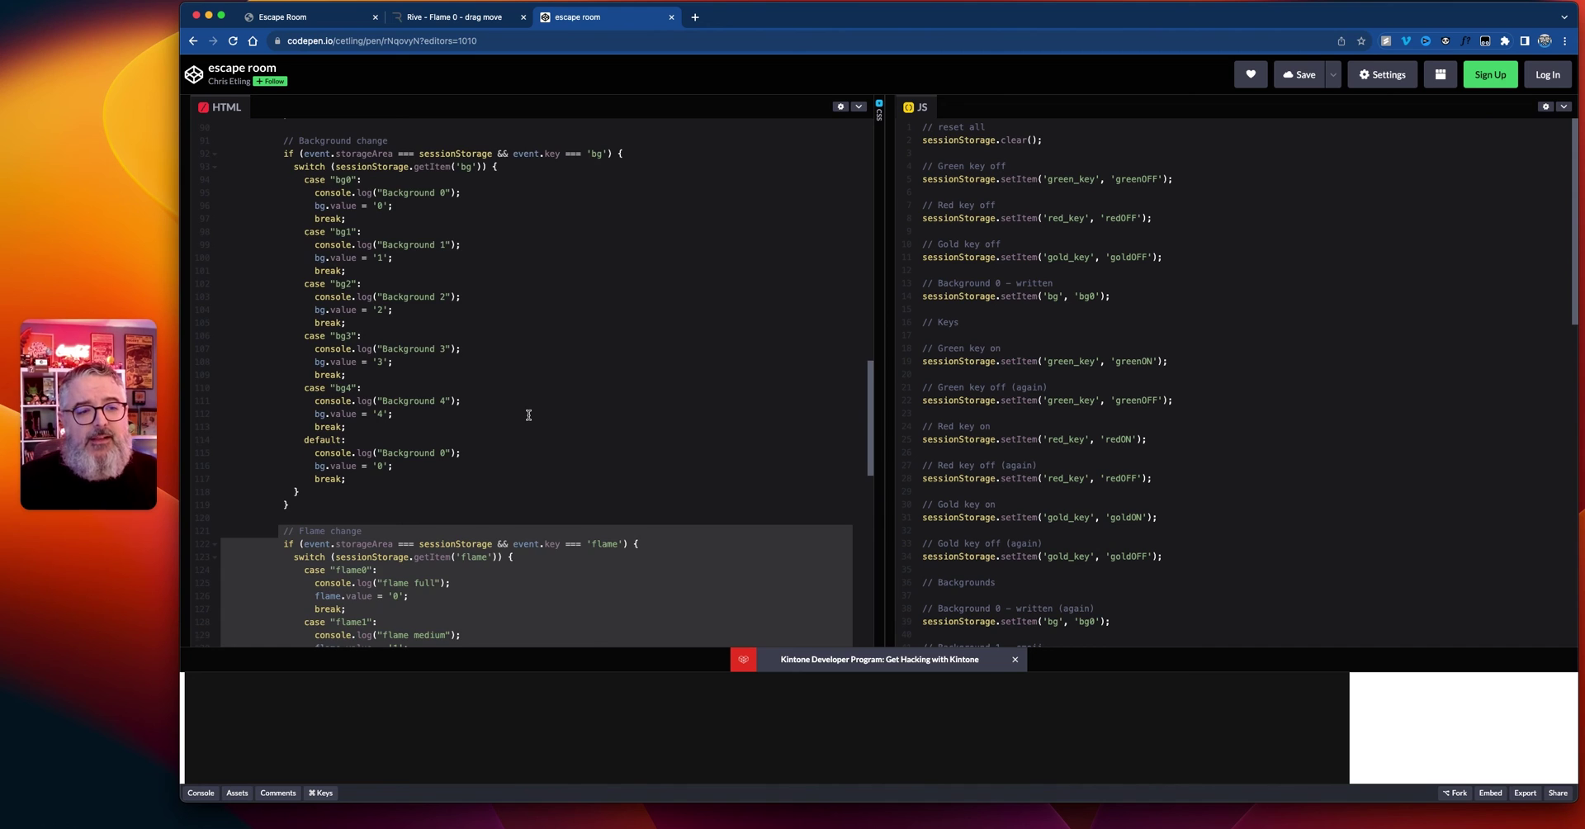
{"action": "scroll", "coordinate": [528, 415], "scroll_direction": "up", "scroll_amount": 20}
{"action": "scroll", "coordinate": [529, 417], "scroll_direction": "up", "scroll_amount": 2}
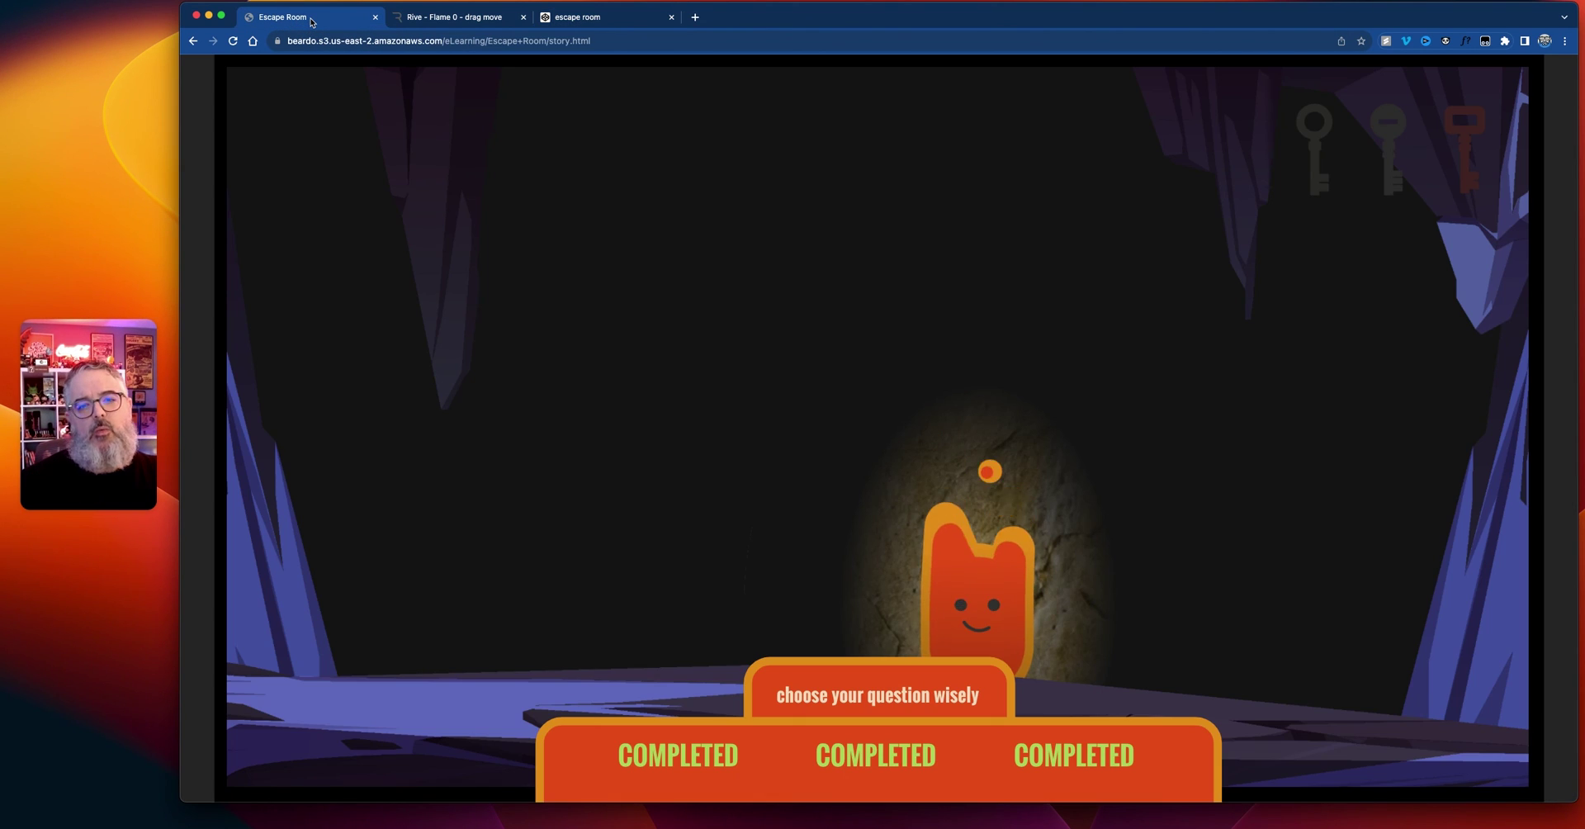
Step: Drag the flame around the cave, check the Rive flame page, drag again, and reload the course
{"action": "left_click_drag", "start_coordinate": [974, 587], "coordinate": [898, 357]}
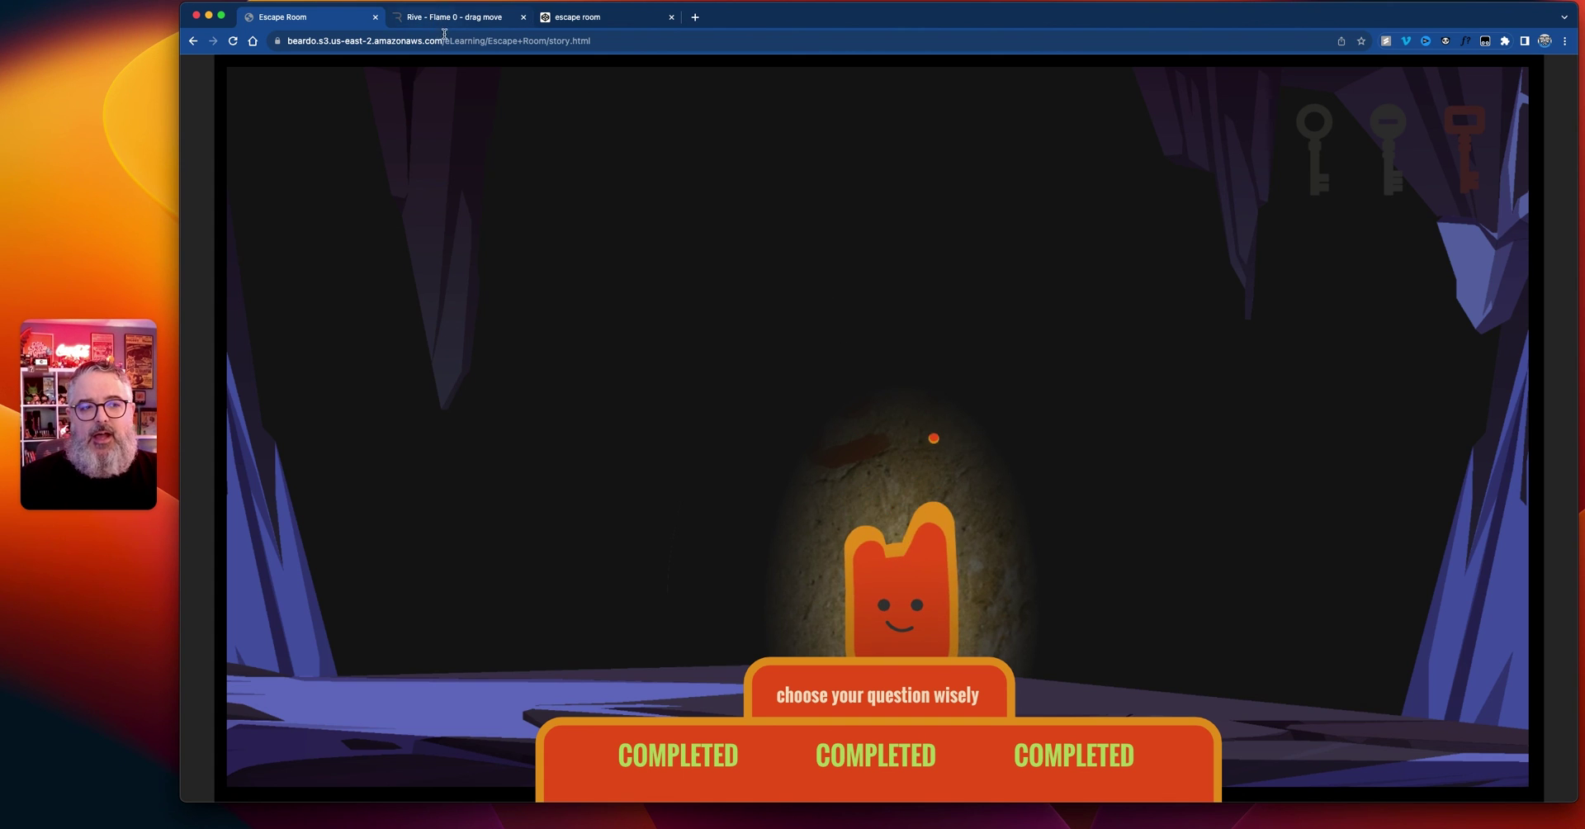
{"action": "key", "text": "ctrl+Tab"}
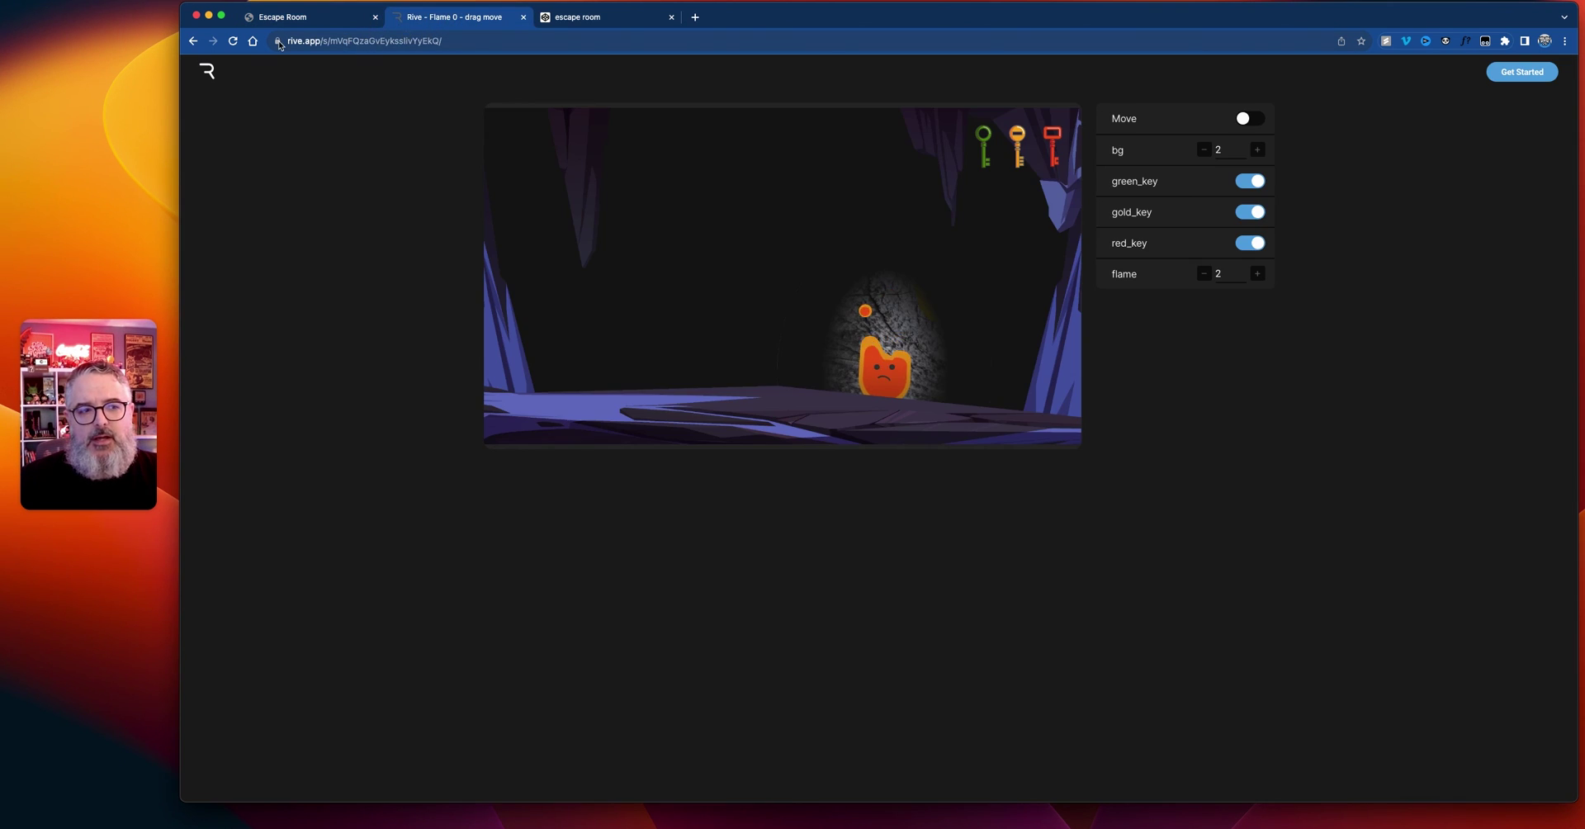
{"action": "left_click", "coordinate": [480, 41]}
{"action": "left_click", "coordinate": [480, 44]}
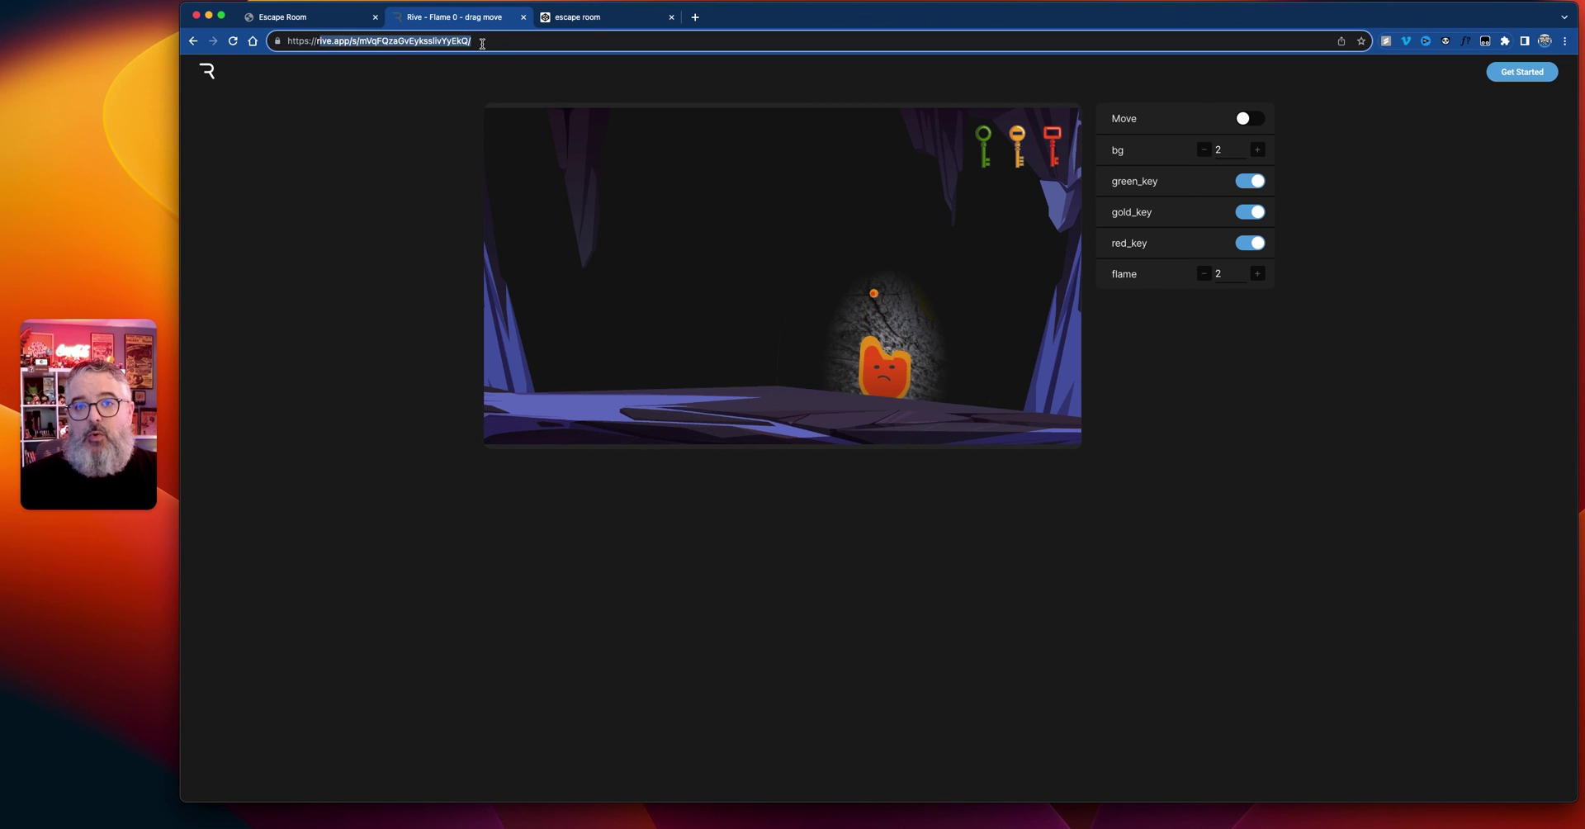
{"action": "left_click", "coordinate": [345, 24]}
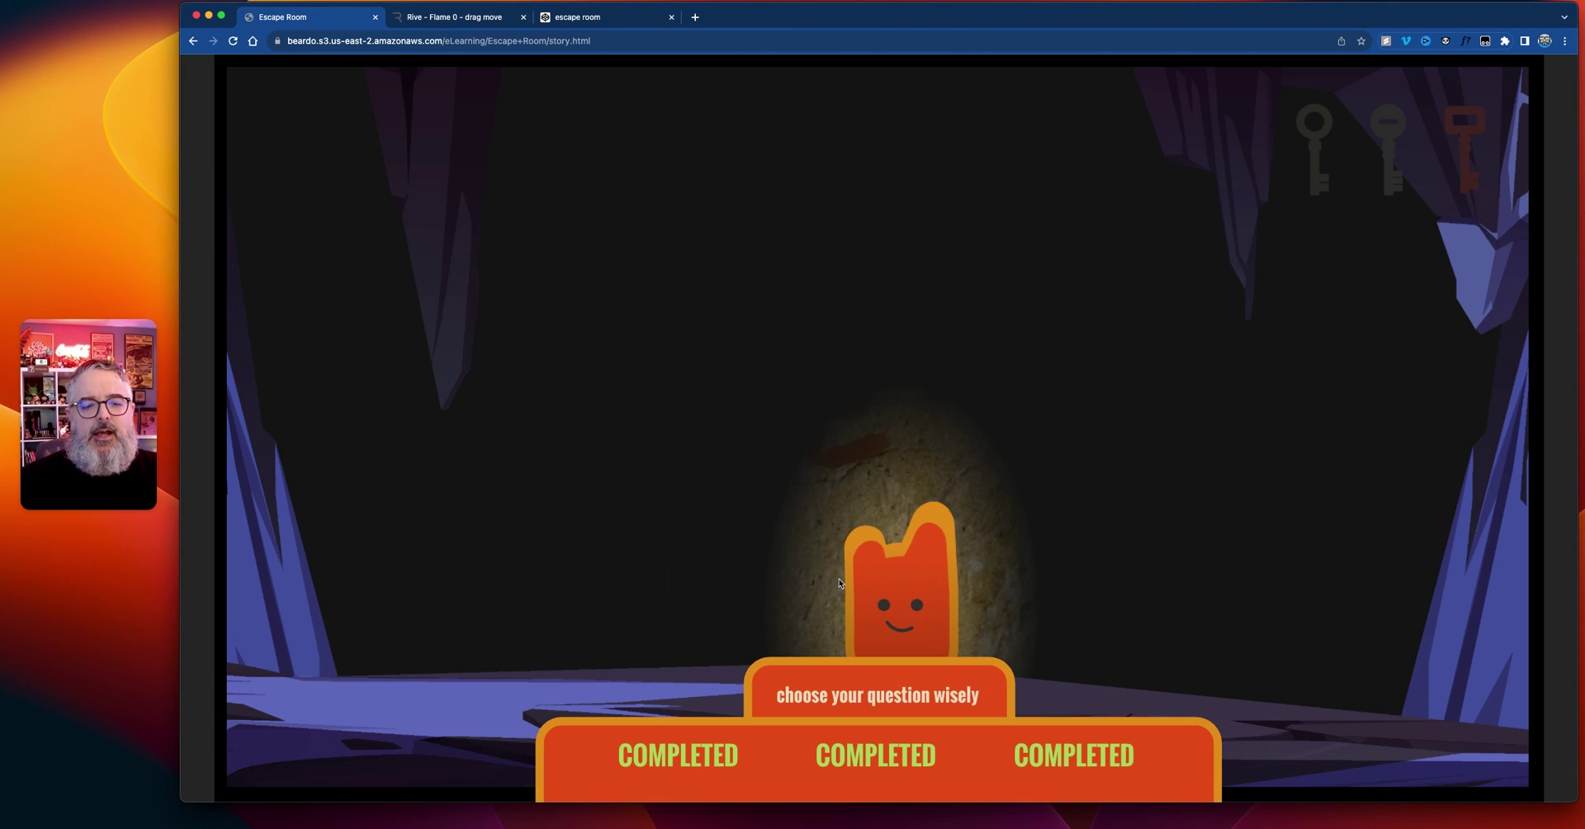
{"action": "left_click_drag", "start_coordinate": [878, 588], "coordinate": [1227, 316]}
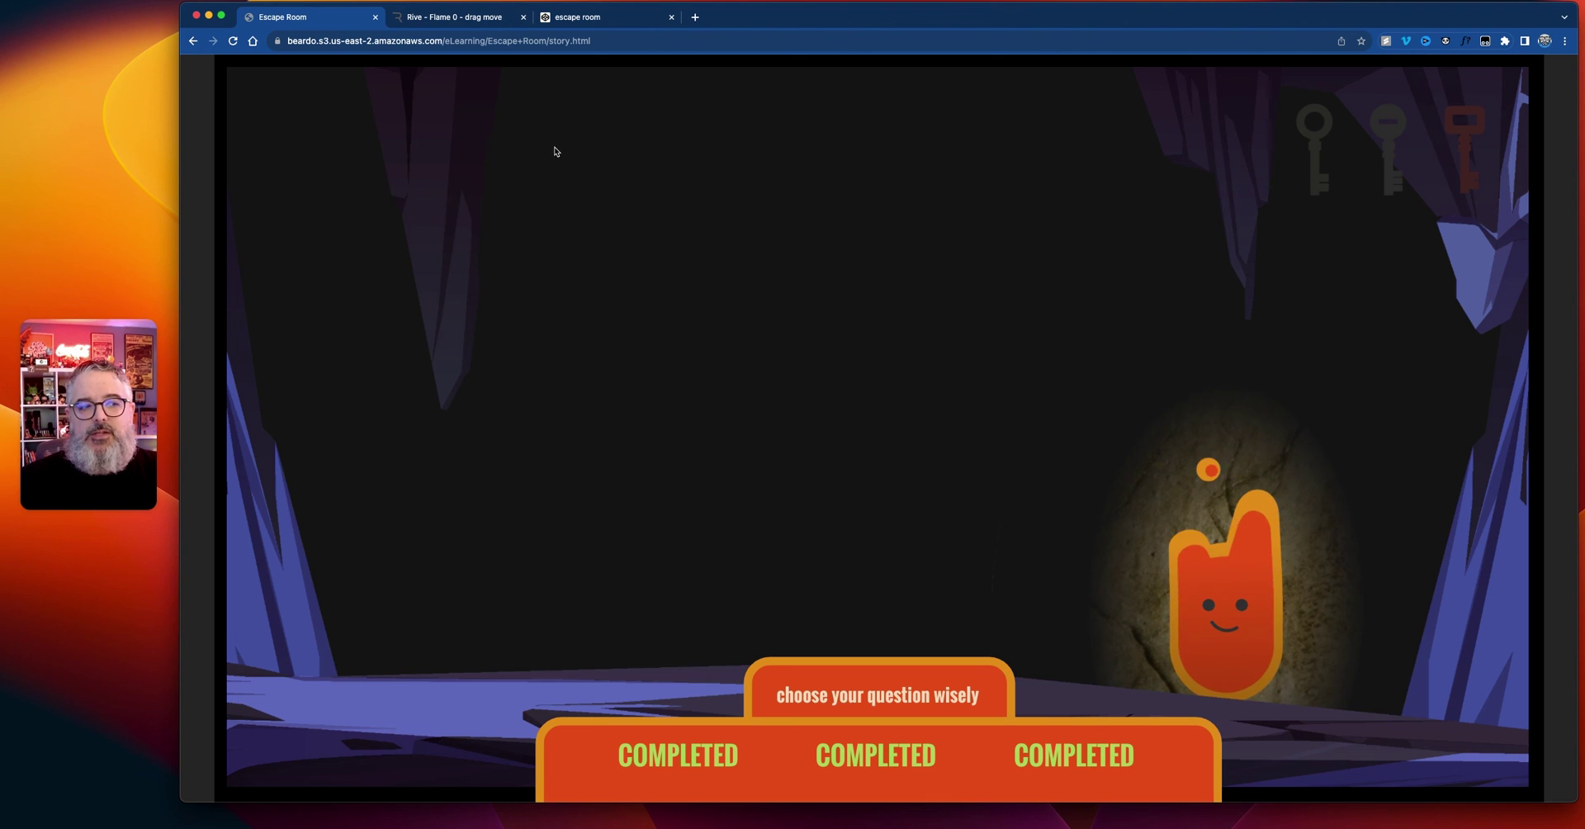
{"action": "left_click", "coordinate": [235, 41]}
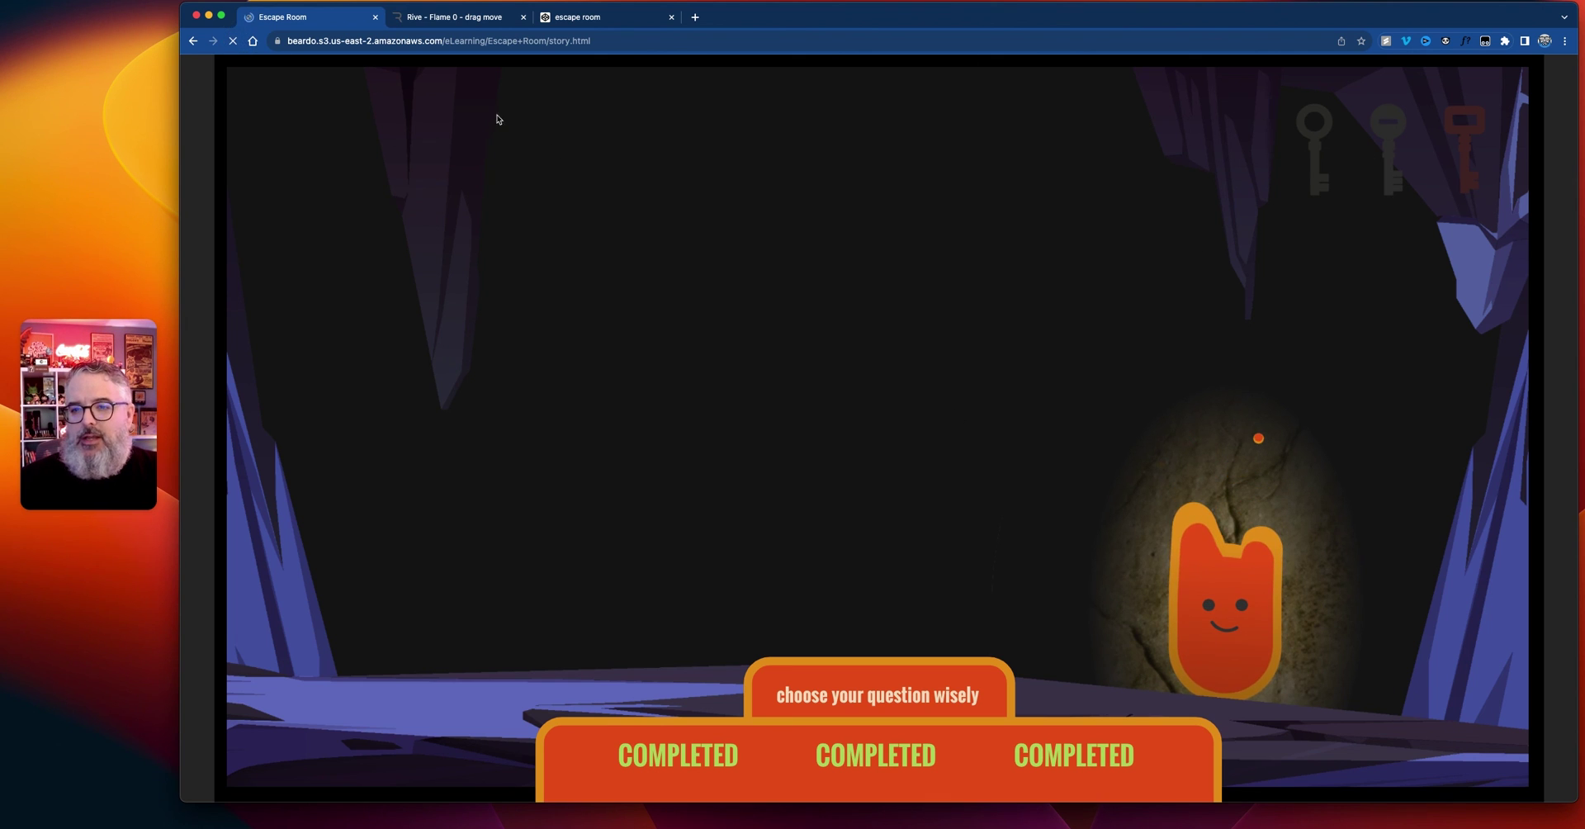